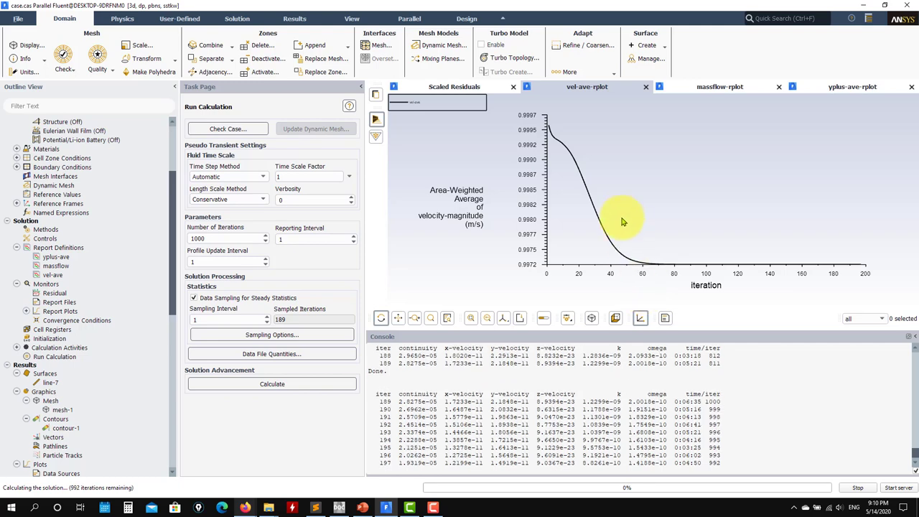
Dismiss the calculation notice and review the scaled residuals, vel-ave and massflow convergence plots.
click(450, 87)
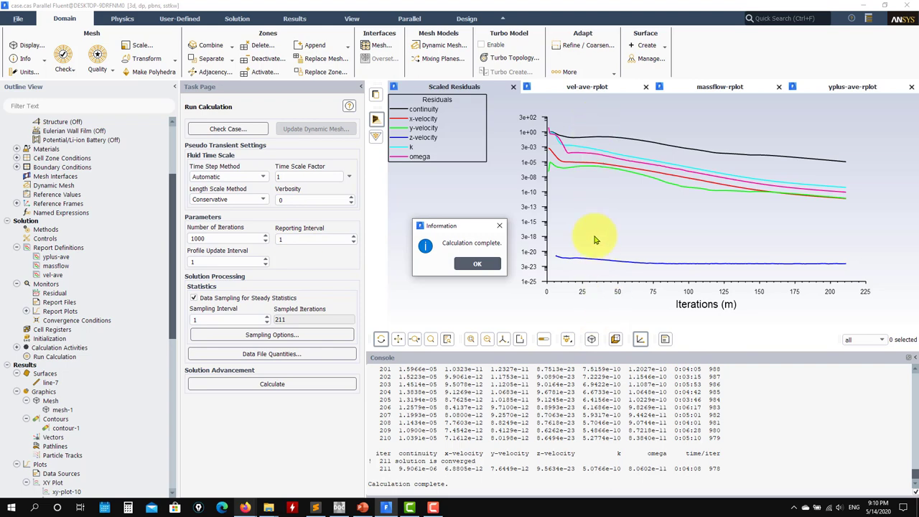
click(476, 263)
click(590, 86)
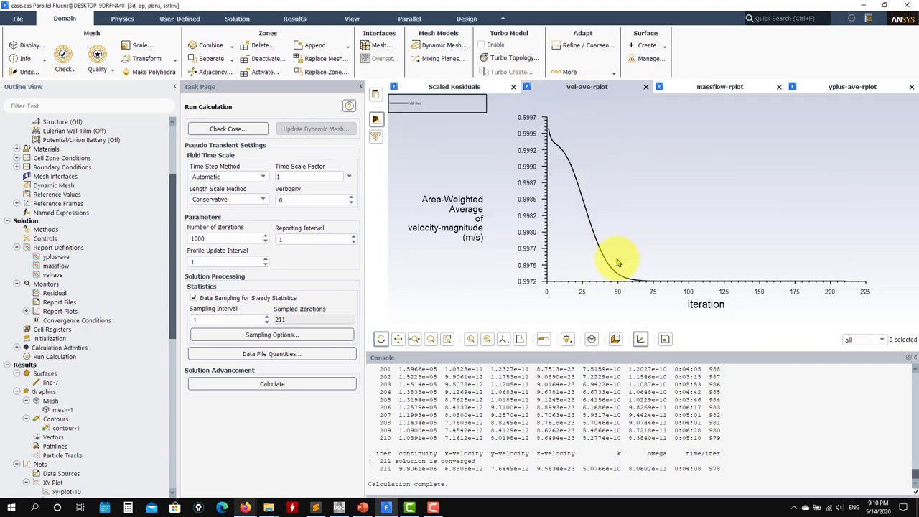
click(722, 89)
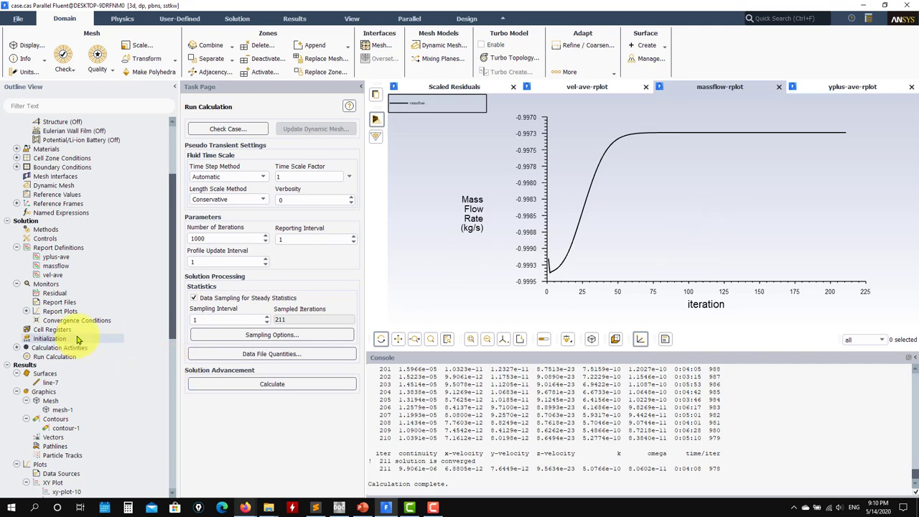
click(610, 87)
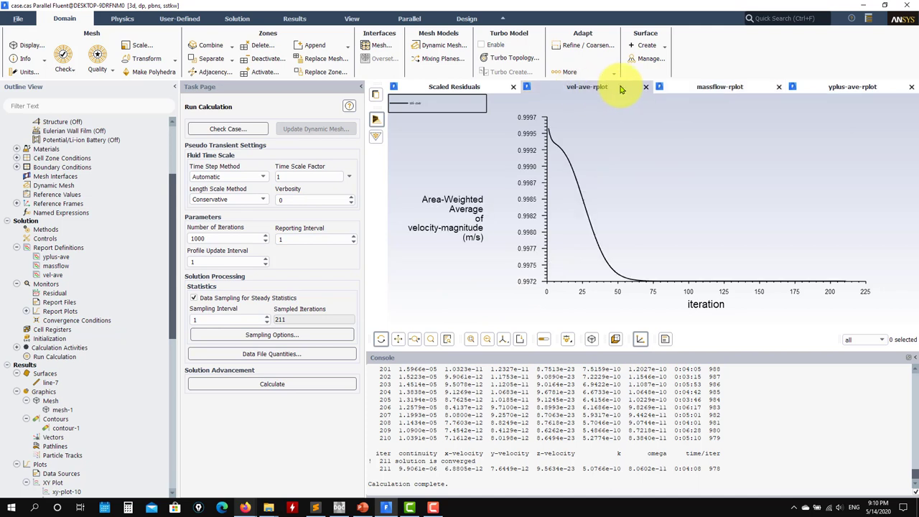
Display the saved contour-1 of Turbulent Intensity on the back surface and inspect the layer along the wall.
scroll(89, 404, down, 2)
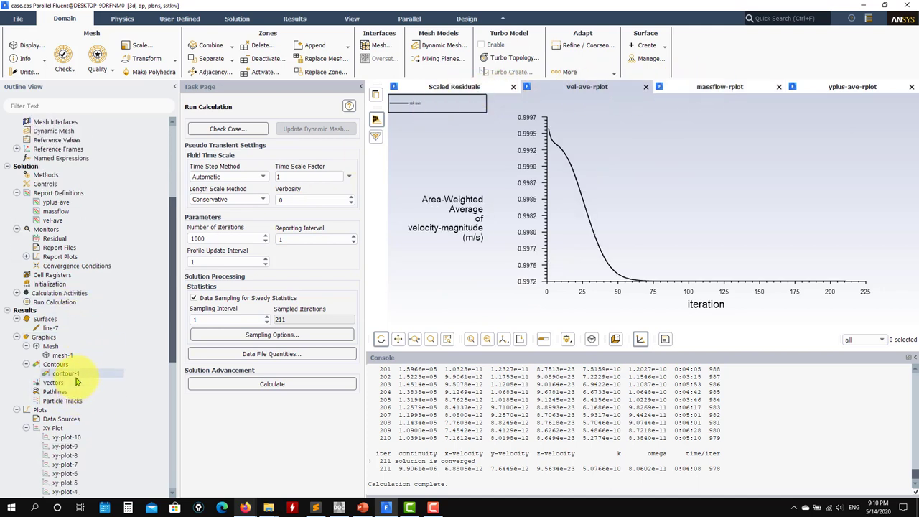
double_click(76, 376)
click(264, 455)
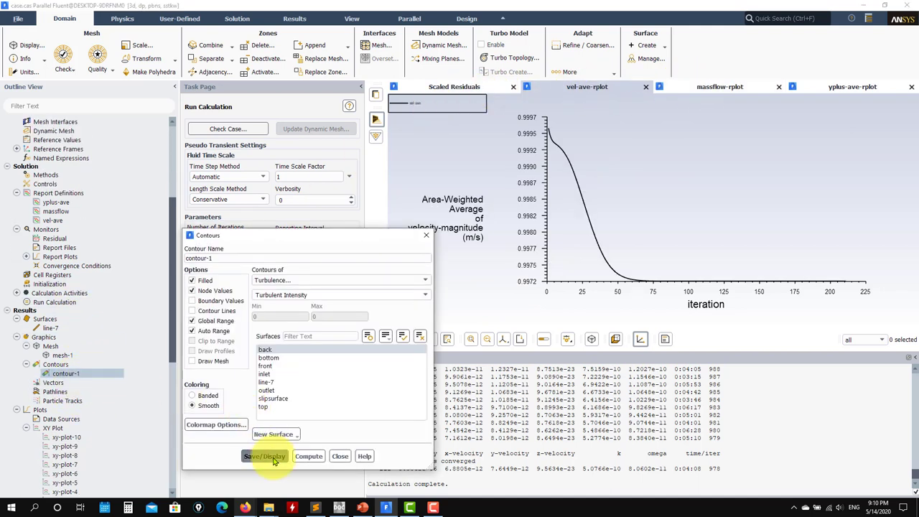
mouse_move(725, 205)
mouse_down()
mouse_move(539, 182)
mouse_move(673, 301)
mouse_move(734, 200)
mouse_up()
scroll(731, 286, up, 5)
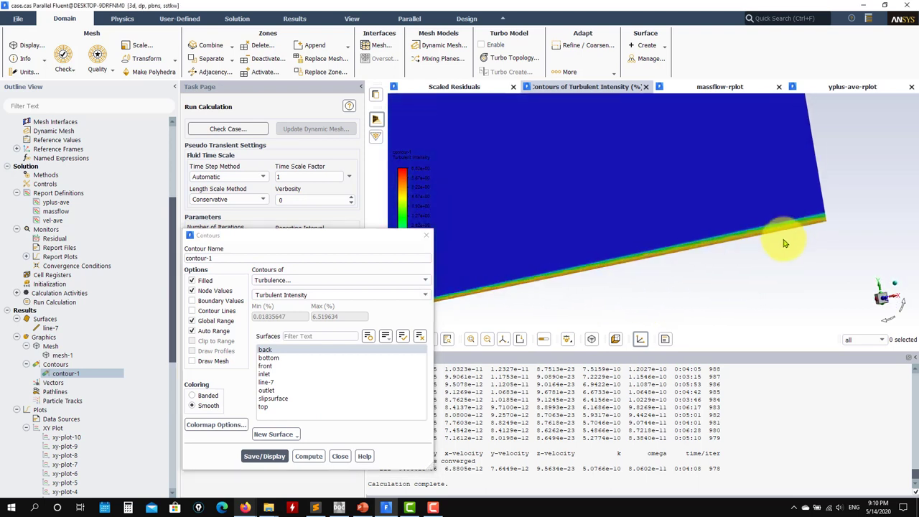
Change contour-1 to Velocity Magnitude, display it and view the domain face-on.
click(423, 280)
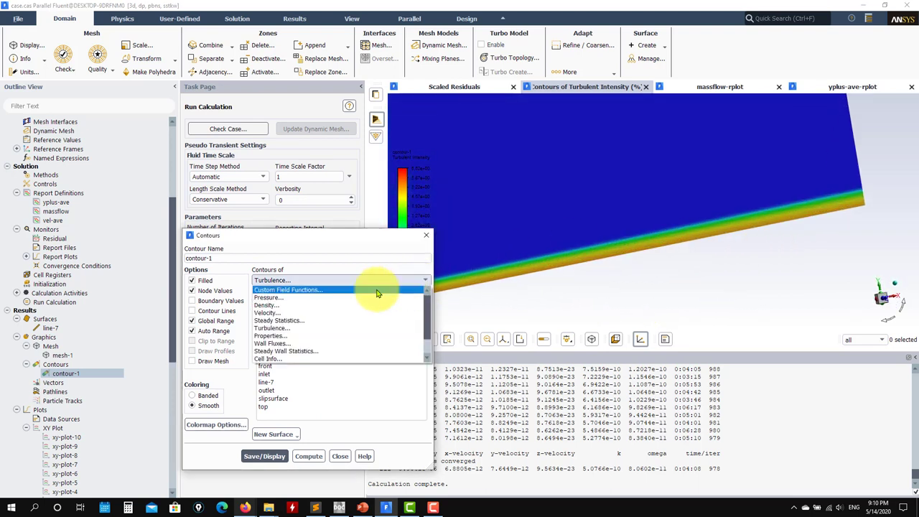
click(324, 312)
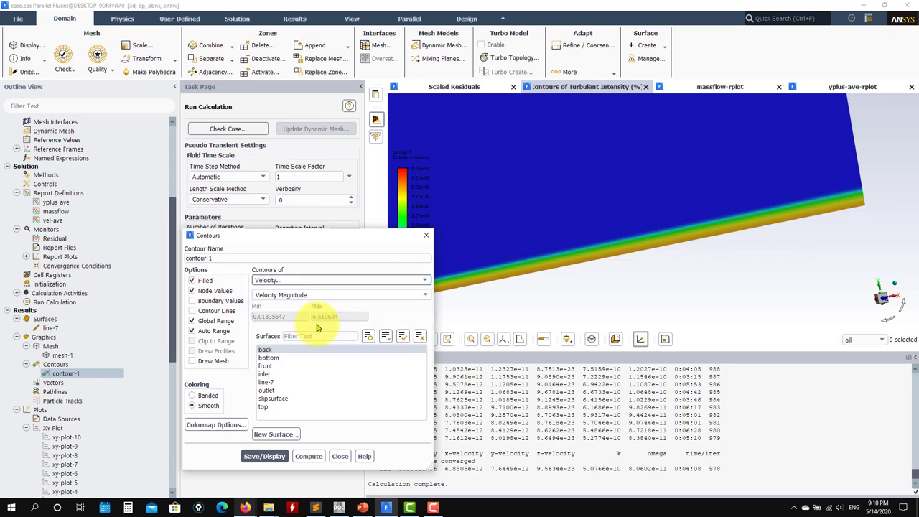
click(264, 455)
drag(624, 312, 466, 197)
drag(505, 239, 874, 233)
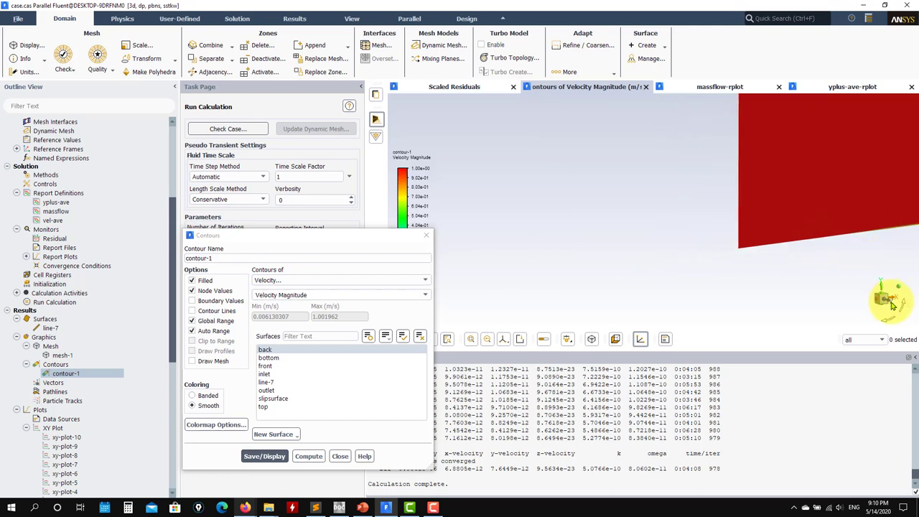
click(887, 300)
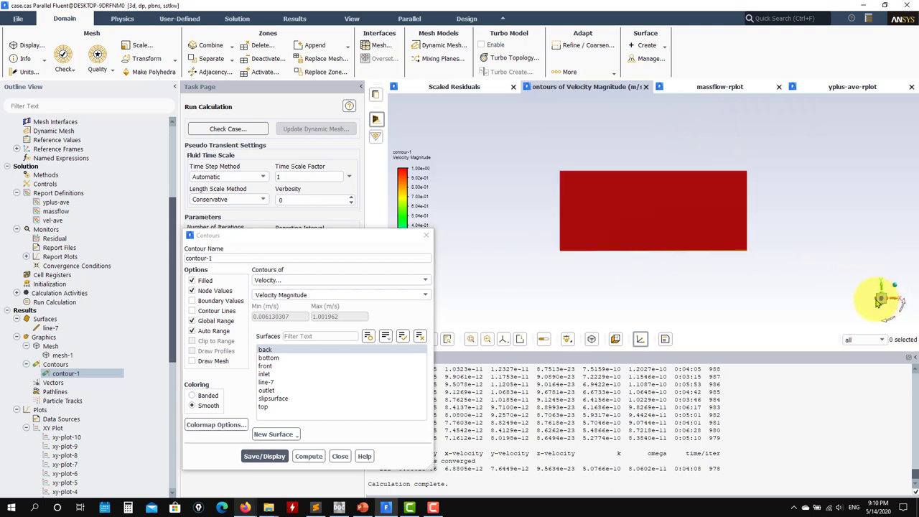
Change contour-1 to Turbulent Kinetic Energy (k), display it, inspect the near-wall region and close the contour settings.
click(415, 281)
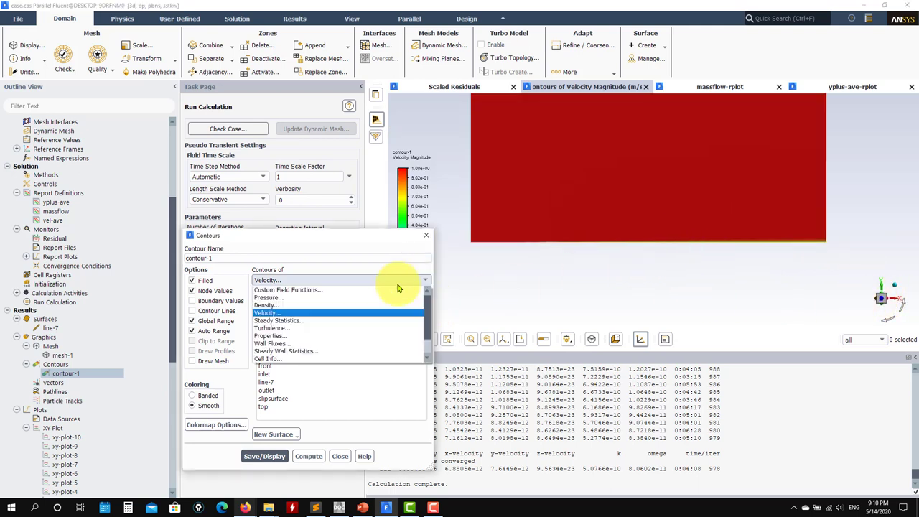
click(297, 329)
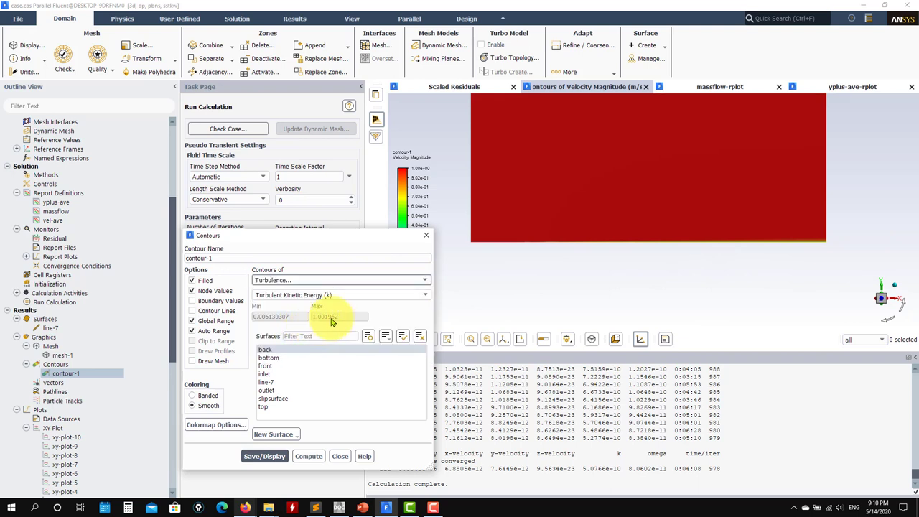
click(265, 456)
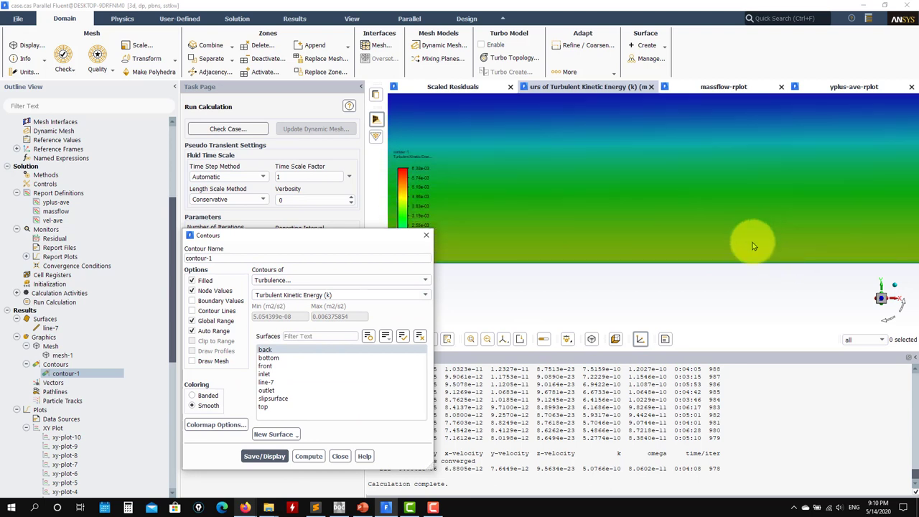
scroll(711, 230, up, 2)
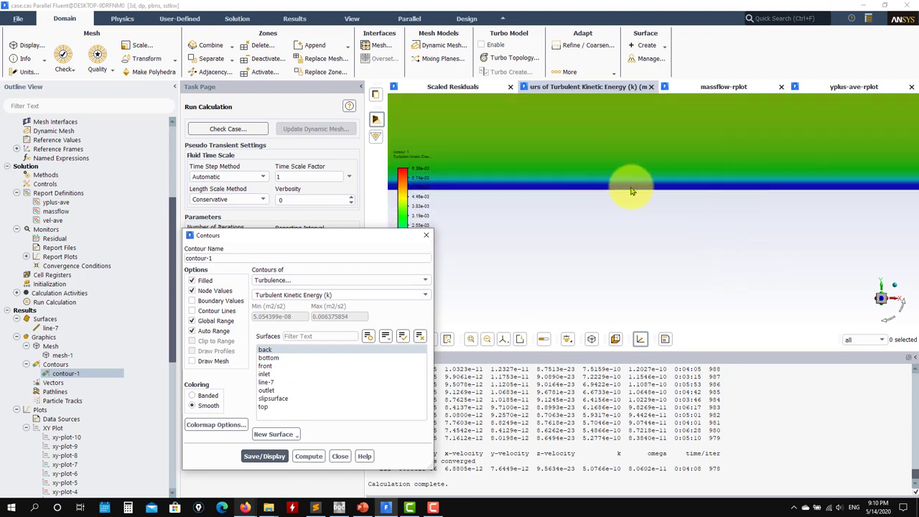
scroll(640, 242, up, 5)
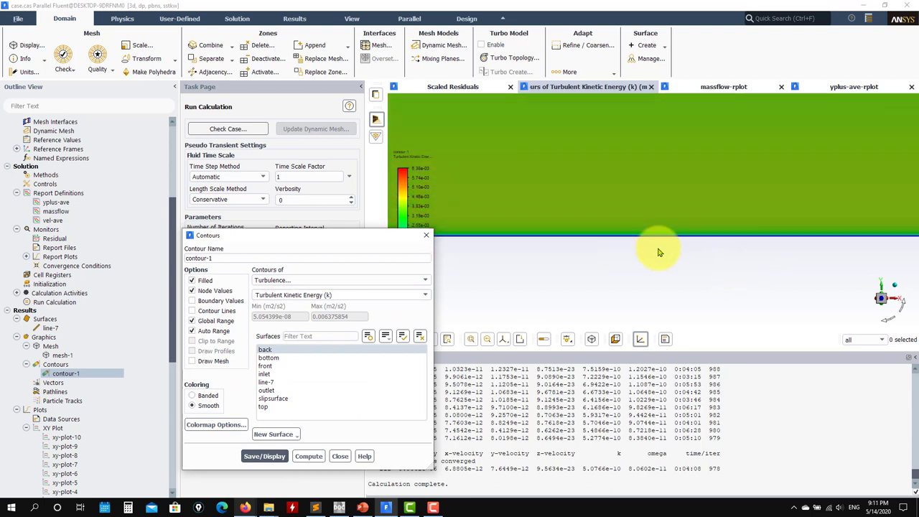
click(340, 456)
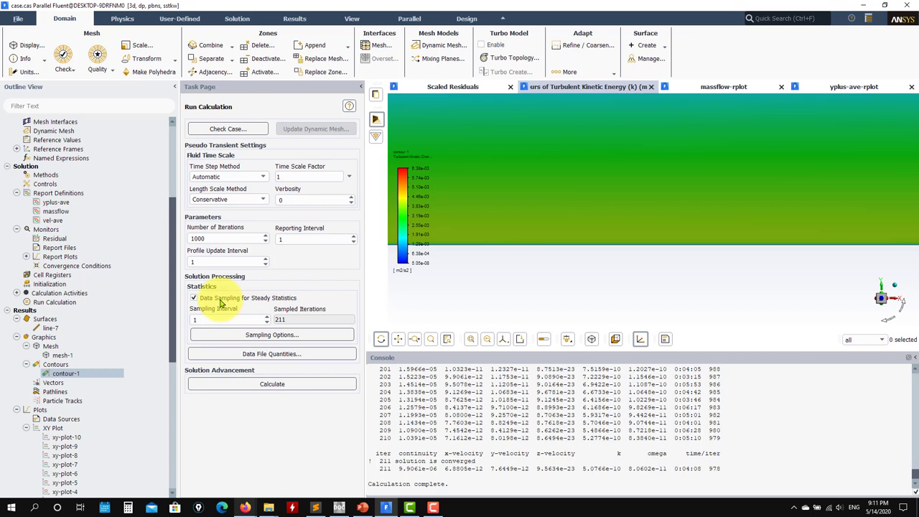
Preview the line-7 surface over the contour to examine its location near the outlet, then close its settings.
scroll(107, 437, down, 2)
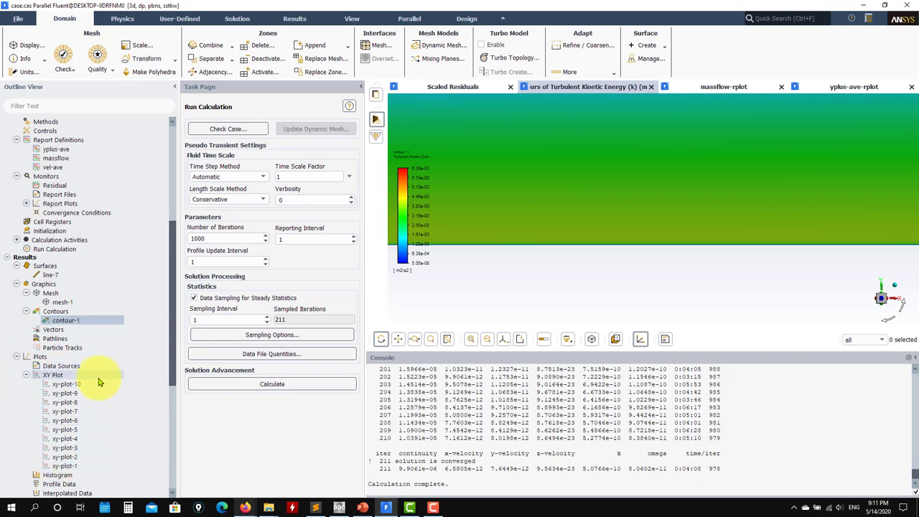
scroll(96, 384, down, 5)
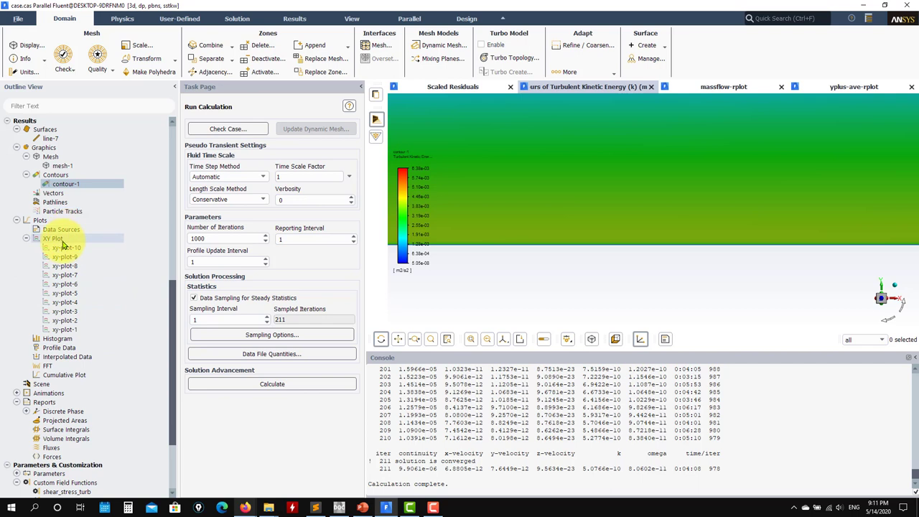
scroll(62, 348, up, 2)
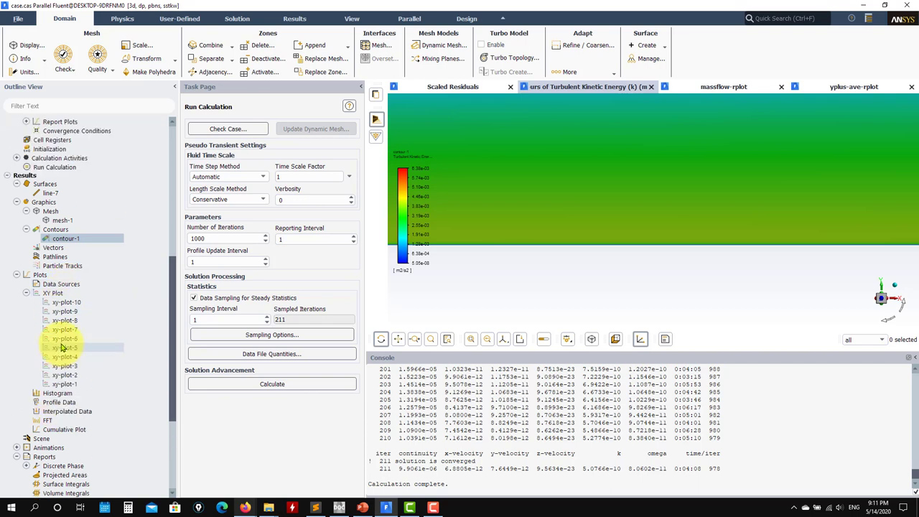
click(61, 192)
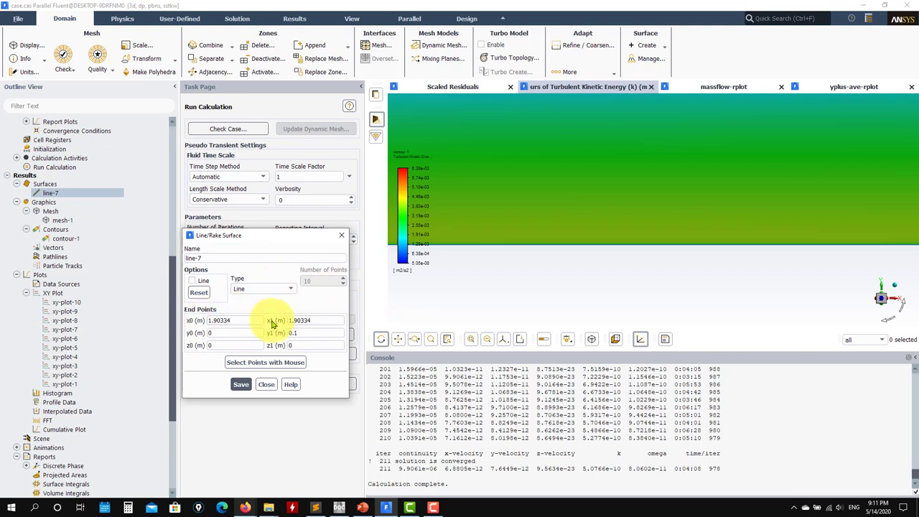
click(192, 281)
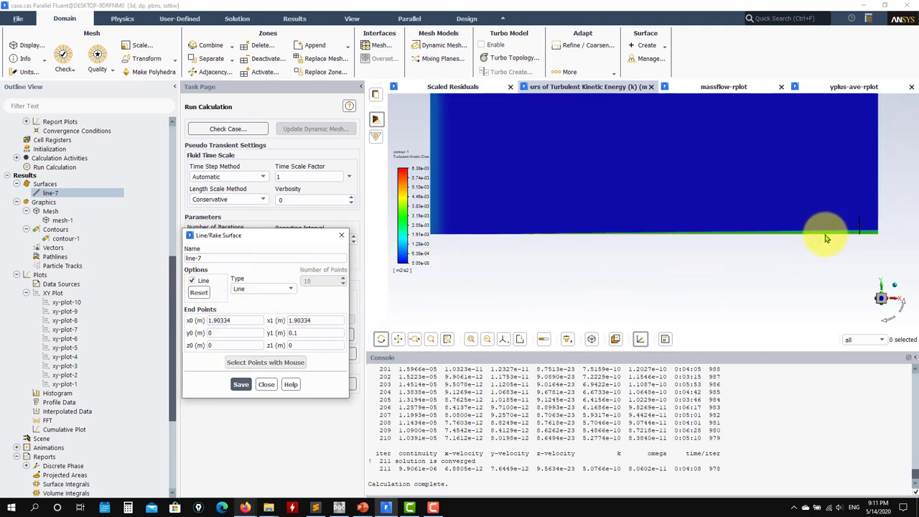
drag(825, 240, 862, 264)
scroll(895, 228, up, 5)
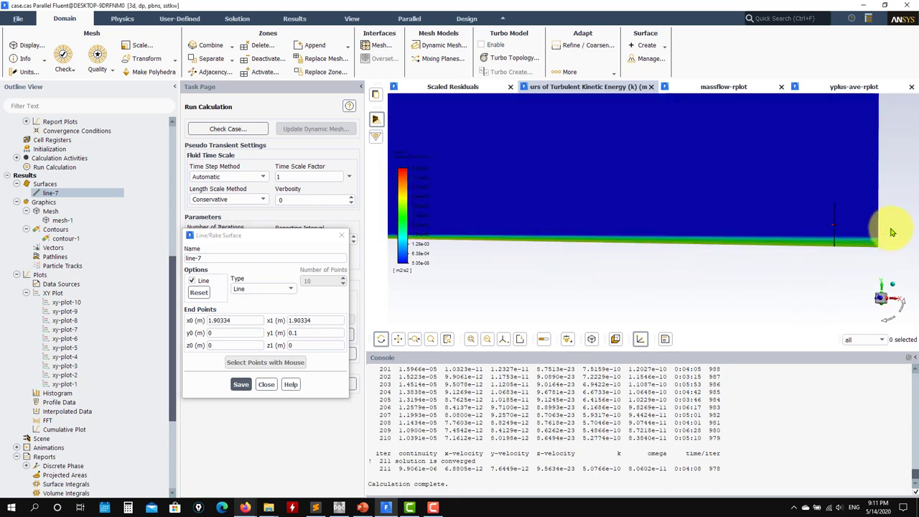
click(266, 384)
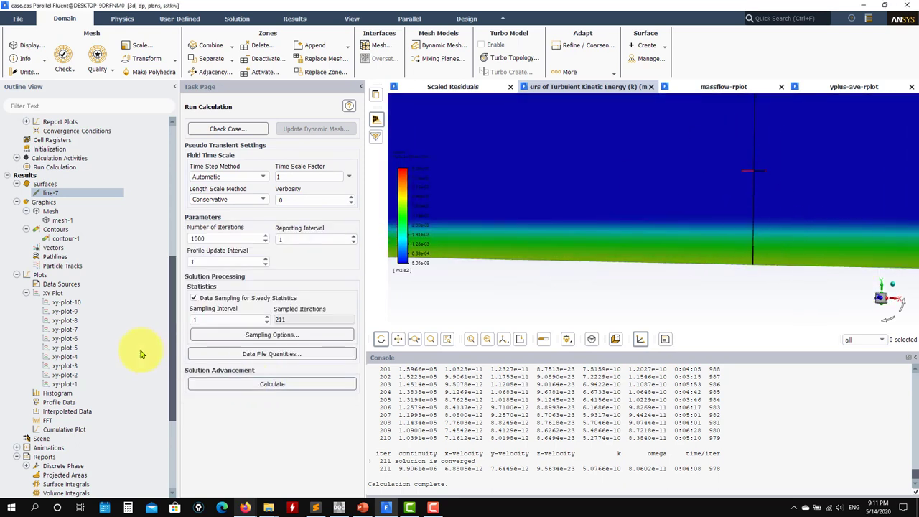
Plot xy-plot-1, Production of k along line-7, and close the plot settings.
double_click(63, 386)
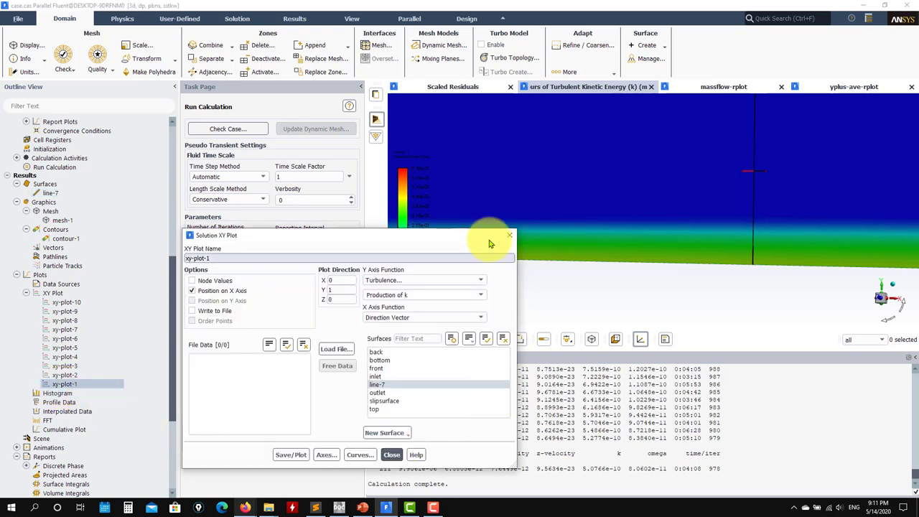
click(295, 454)
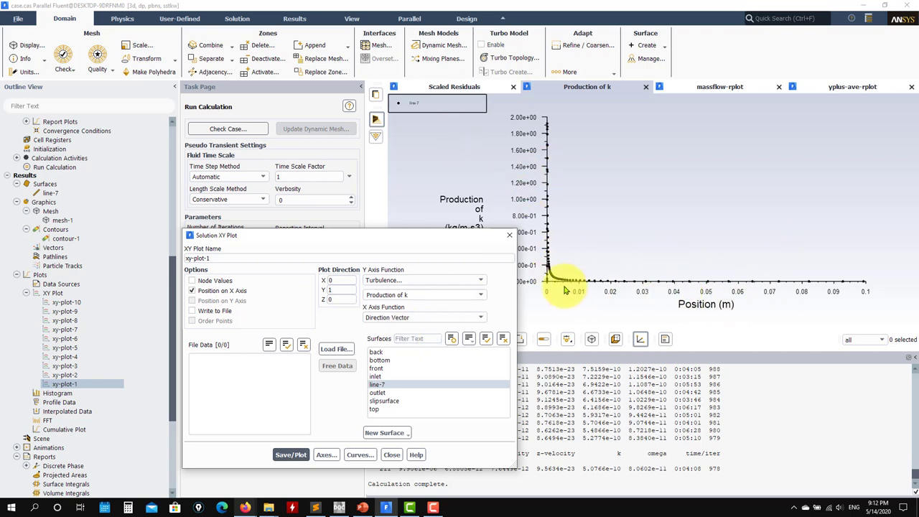
drag(410, 237, 288, 148)
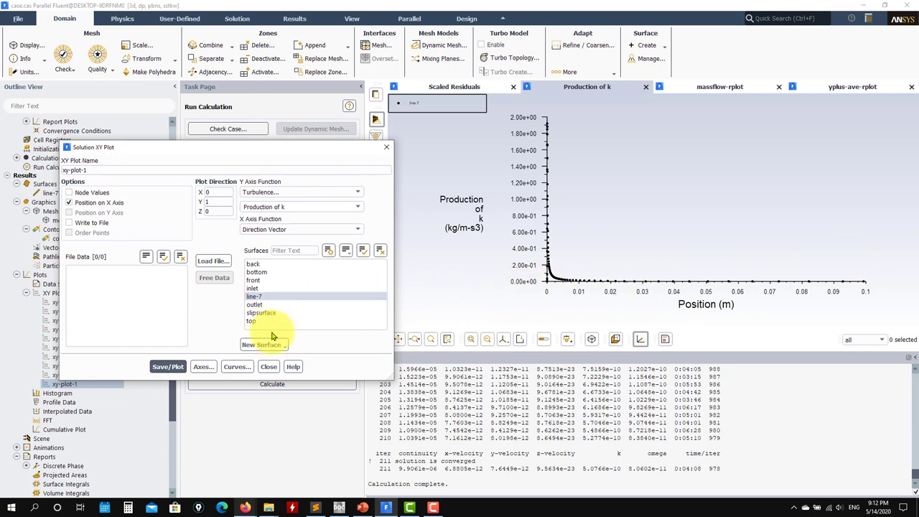
click(268, 366)
Plot xy-plot-2, Turbulent Dissipation Rate (Epsilon) along line-7, and close the plot settings.
click(52, 375)
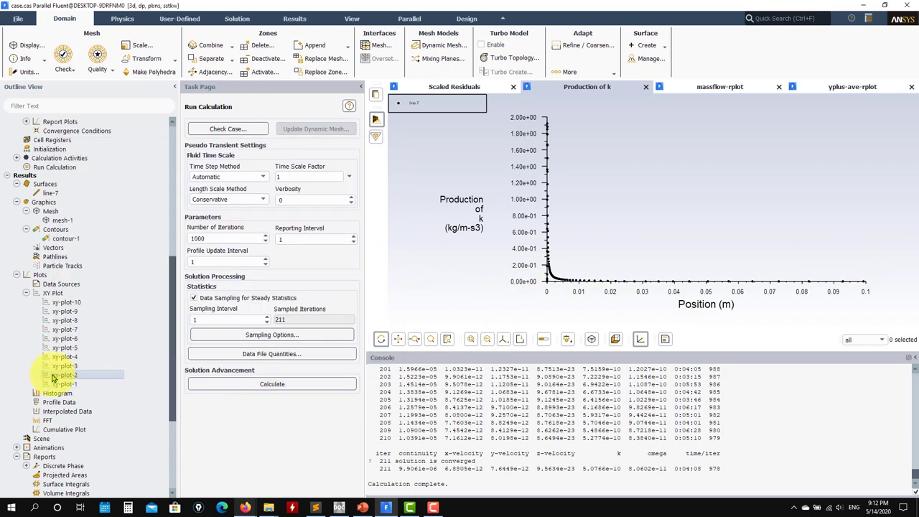
double_click(68, 375)
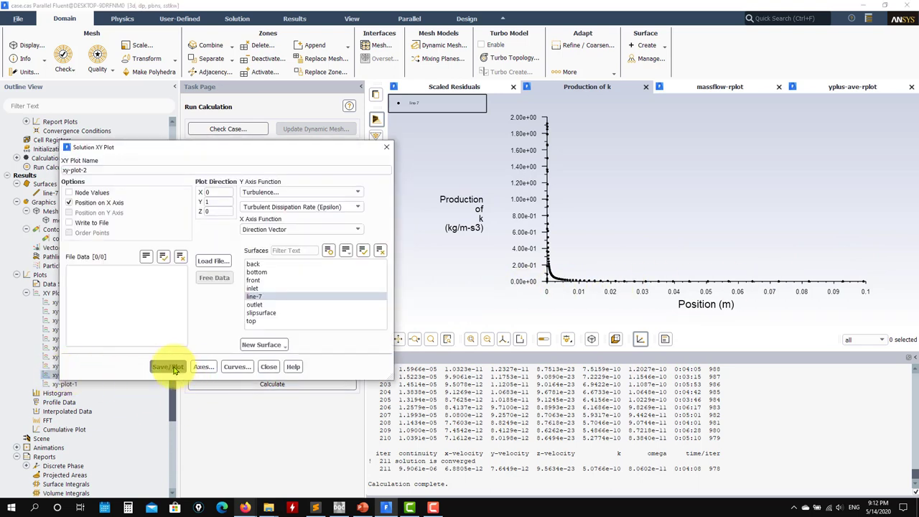
click(173, 369)
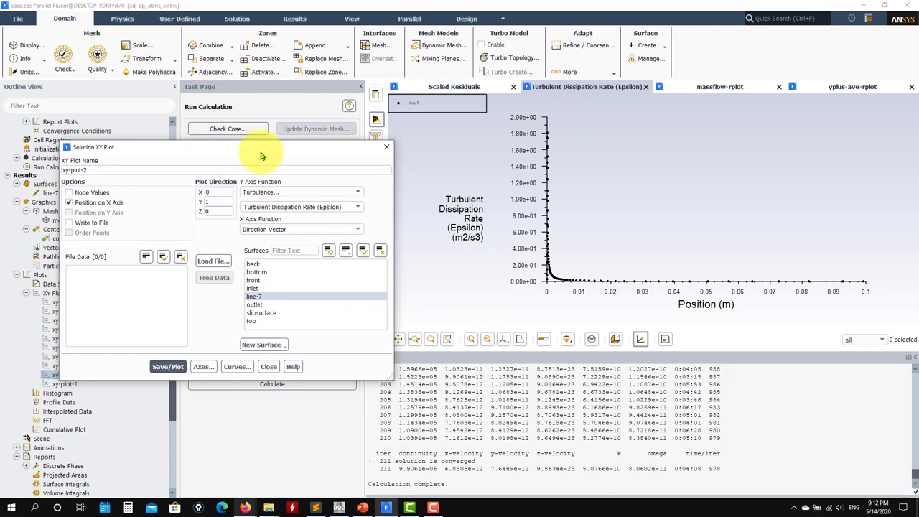
drag(261, 156, 404, 239)
click(411, 451)
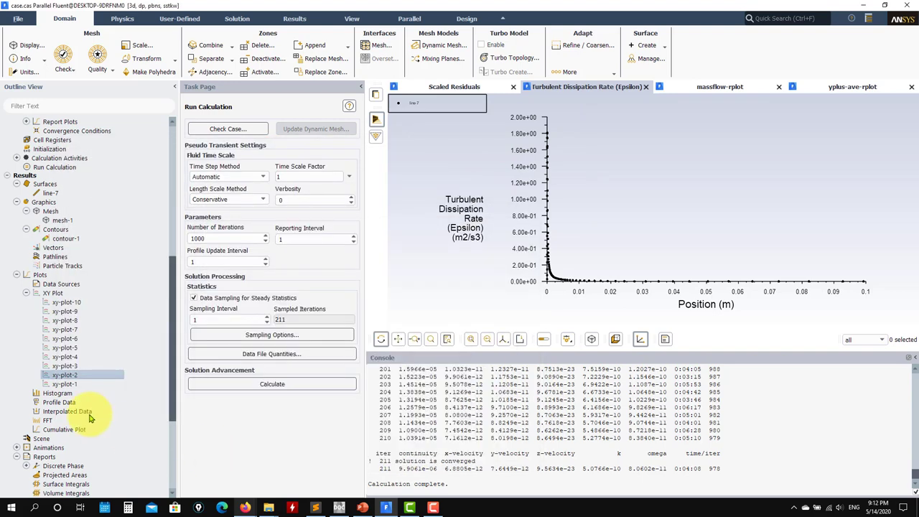
Plot xy-plot-3, Wall Shear Stress along the bottom surface, and close the plot settings.
double_click(77, 370)
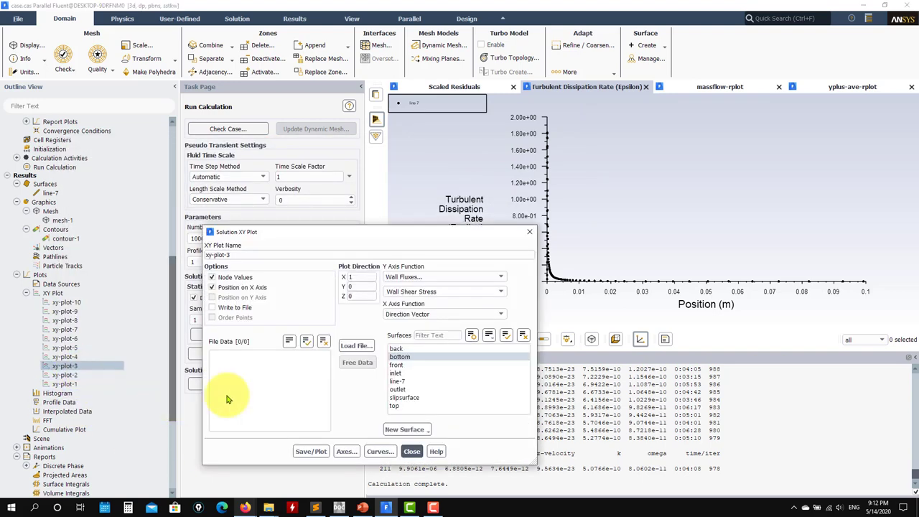
click(310, 452)
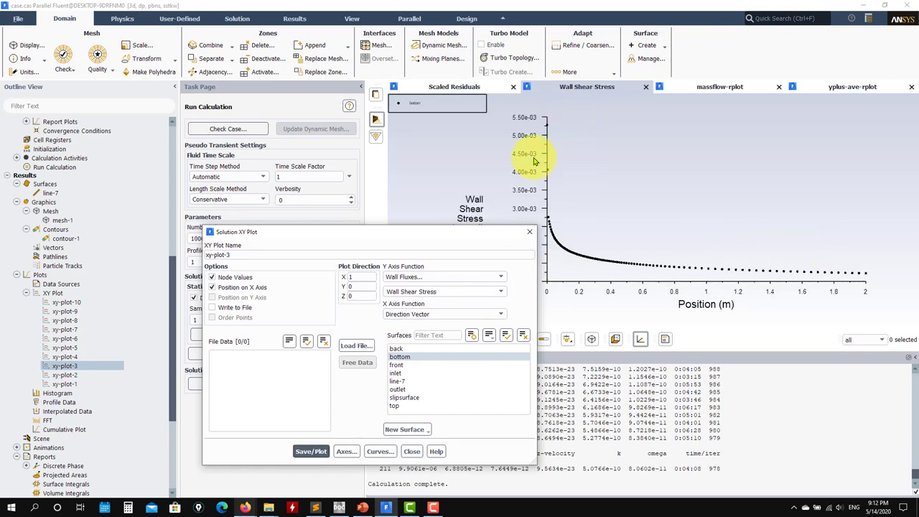
drag(352, 233, 237, 170)
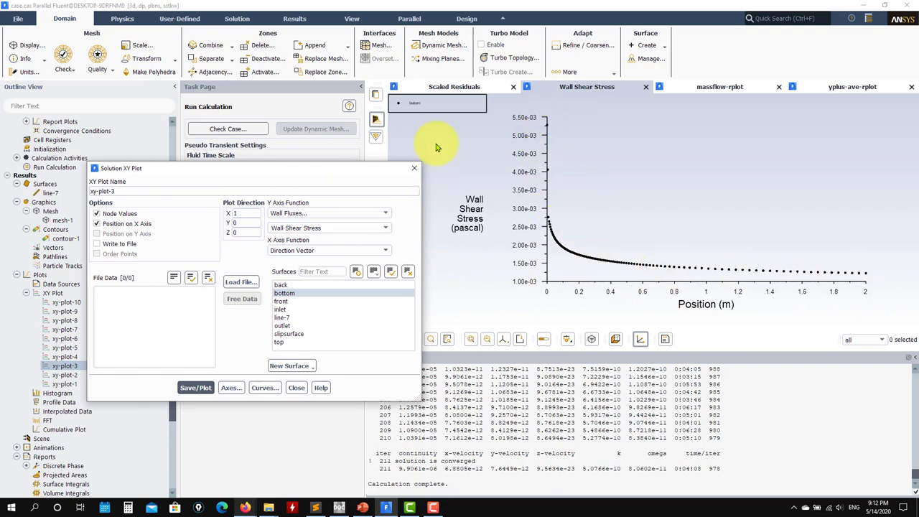
click(295, 388)
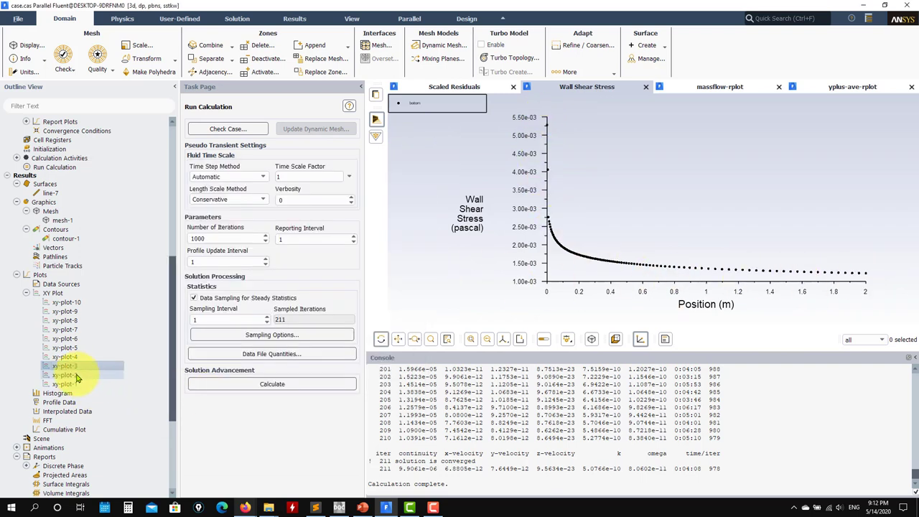
Plot xy-plot-4, Y-Coordinate against Wall Shear Stress along line-7, and close the plot settings.
double_click(66, 357)
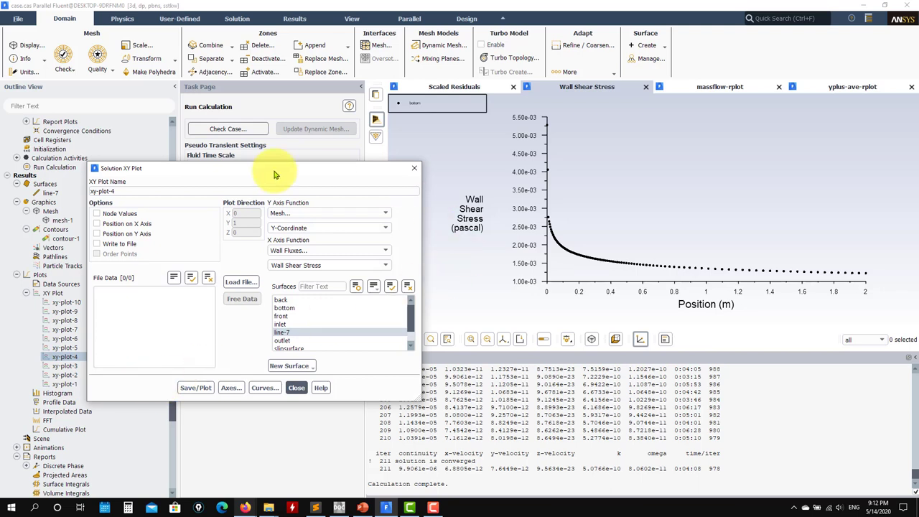
click(186, 388)
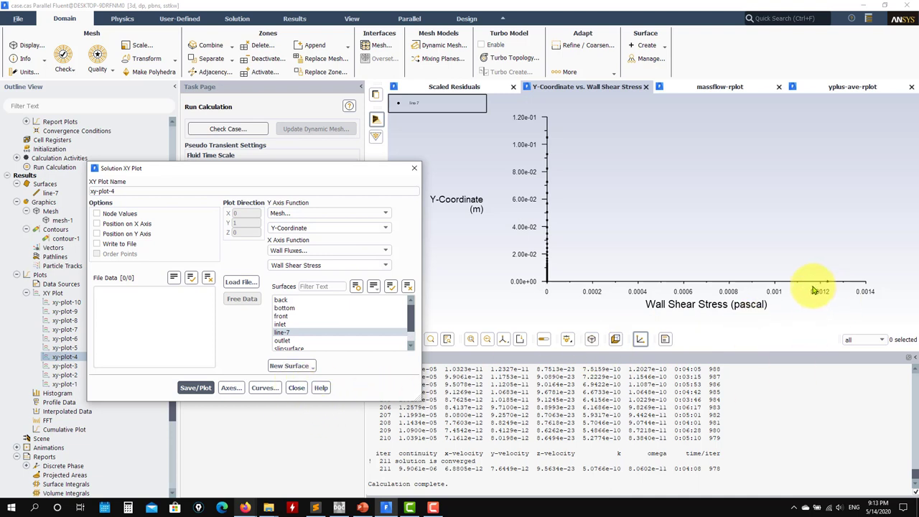
click(296, 388)
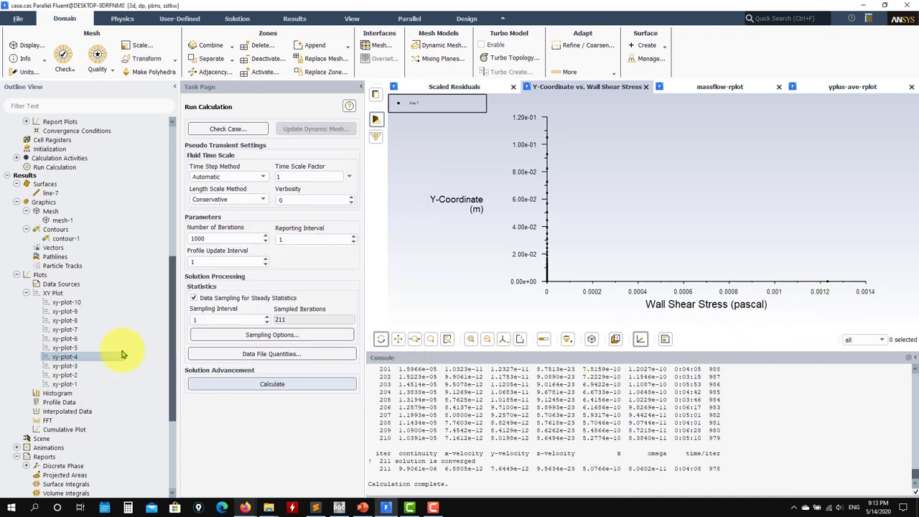
Plot xy-plot-5, Y-Coordinate against Velocity Magnitude along line-7, and close the plot settings.
double_click(71, 348)
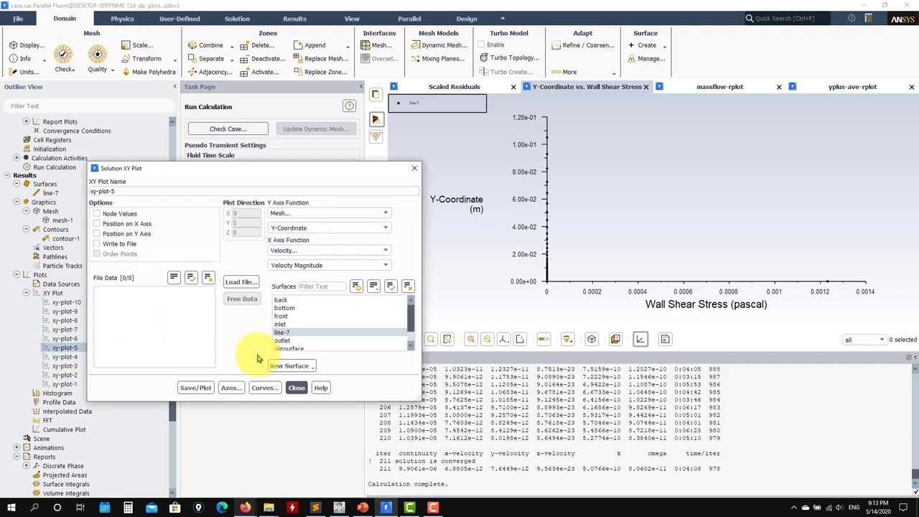
click(195, 388)
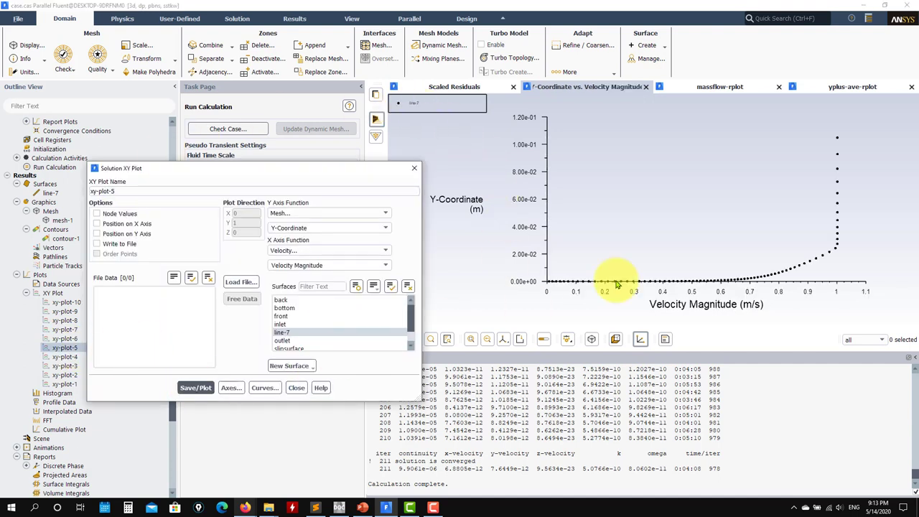
click(297, 388)
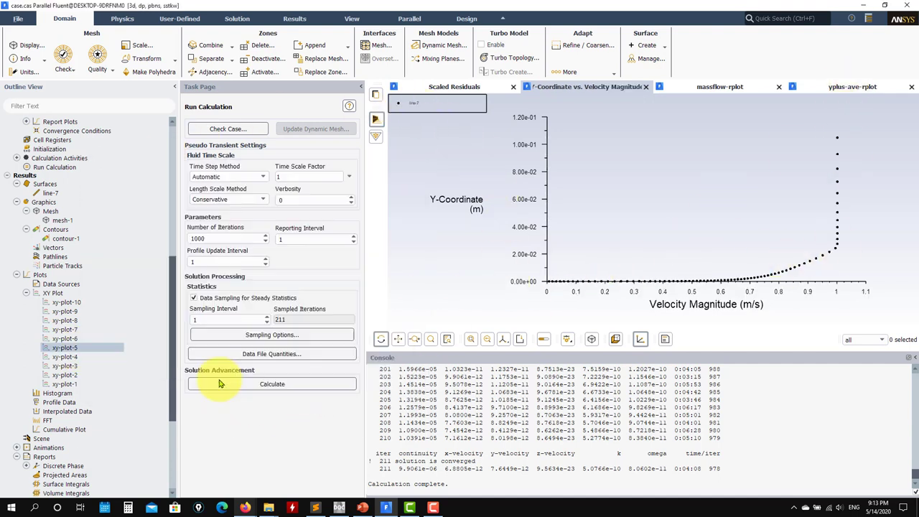
Plot xy-plot-6, Y-Coordinate against the custom function shear_stress_turb along line-7, and close the plot settings.
double_click(60, 340)
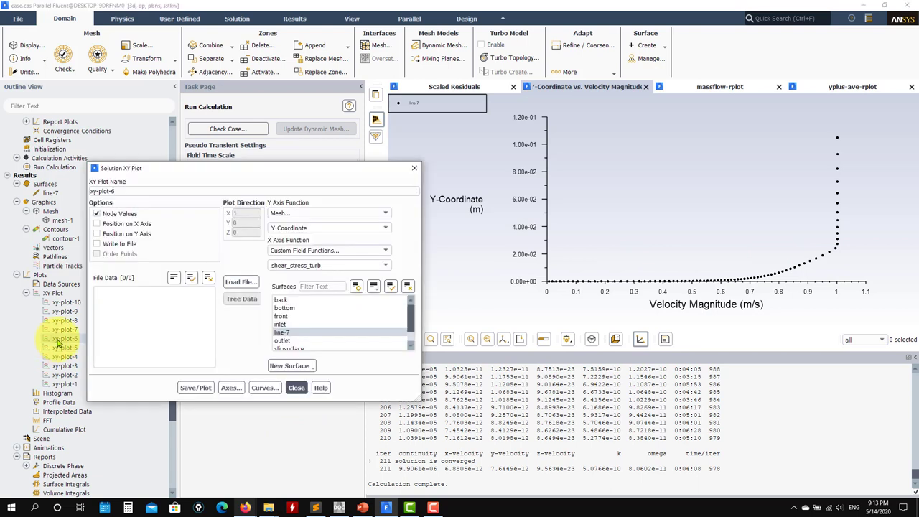
click(196, 389)
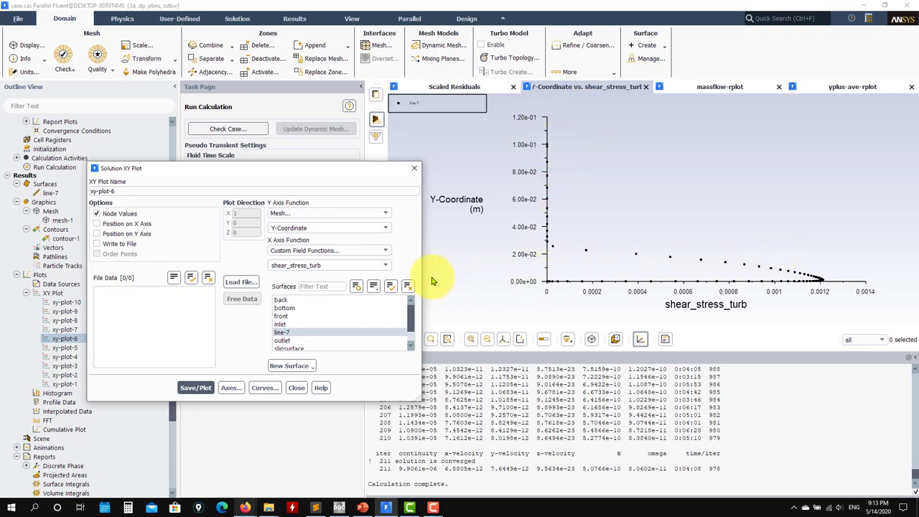
click(297, 387)
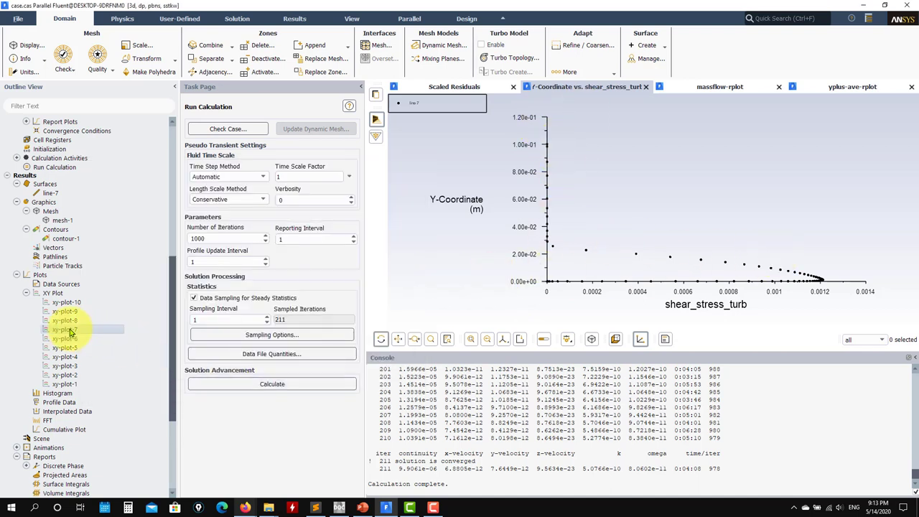
Plot xy-plot-7, Y-Coordinate against the custom function shear_stress_laminar along line-7, and close the plot settings.
double_click(64, 329)
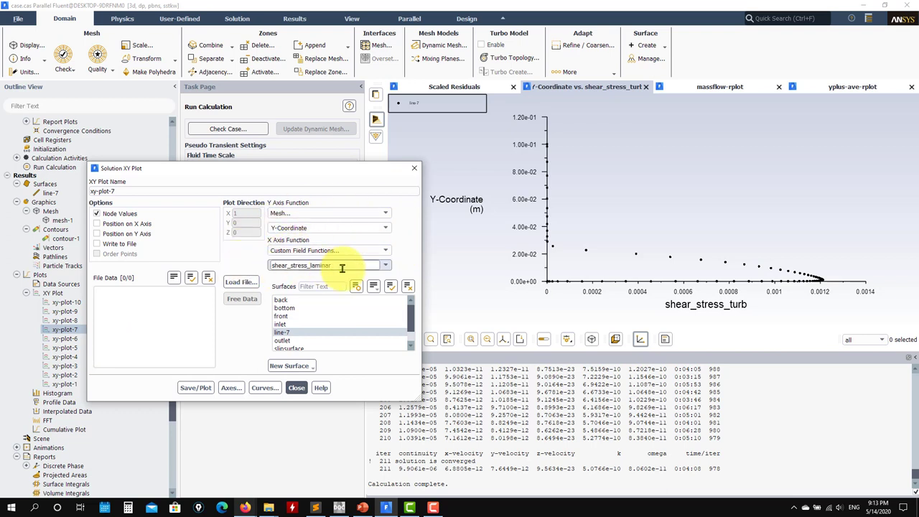
click(191, 388)
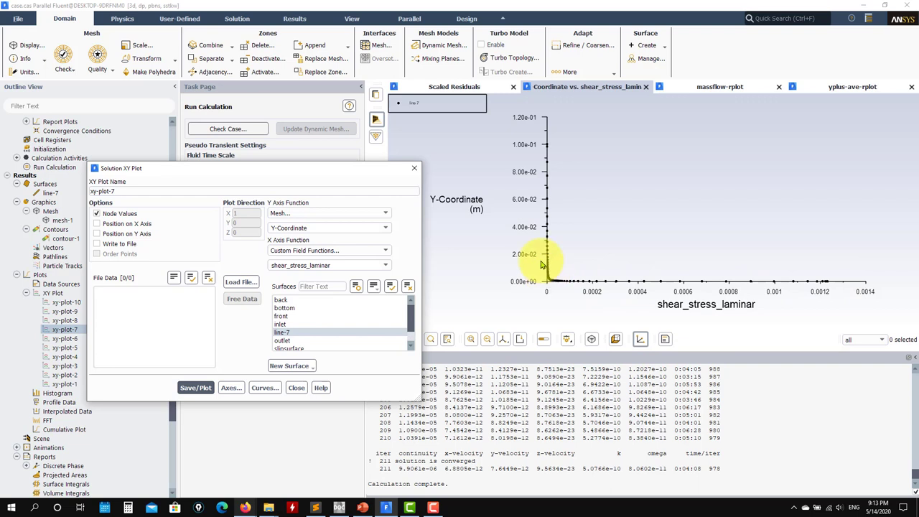
click(296, 387)
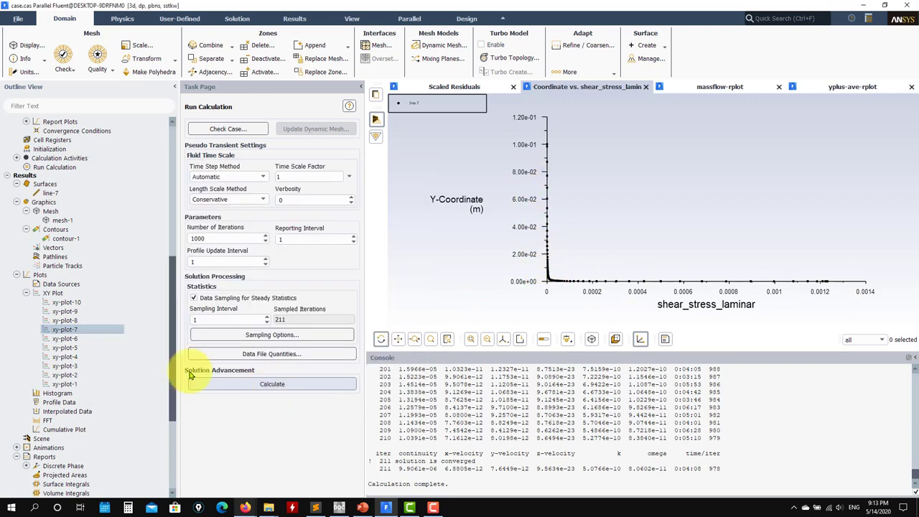
Plot xy-plot-8, Y-Coordinate against the custom function shear_stress_total along line-7, and close the plot settings.
click(73, 321)
double_click(73, 321)
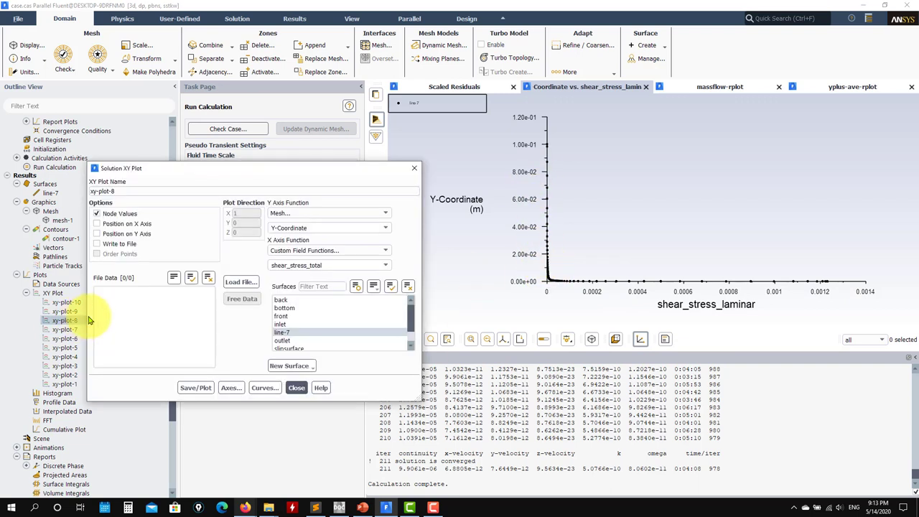
click(205, 388)
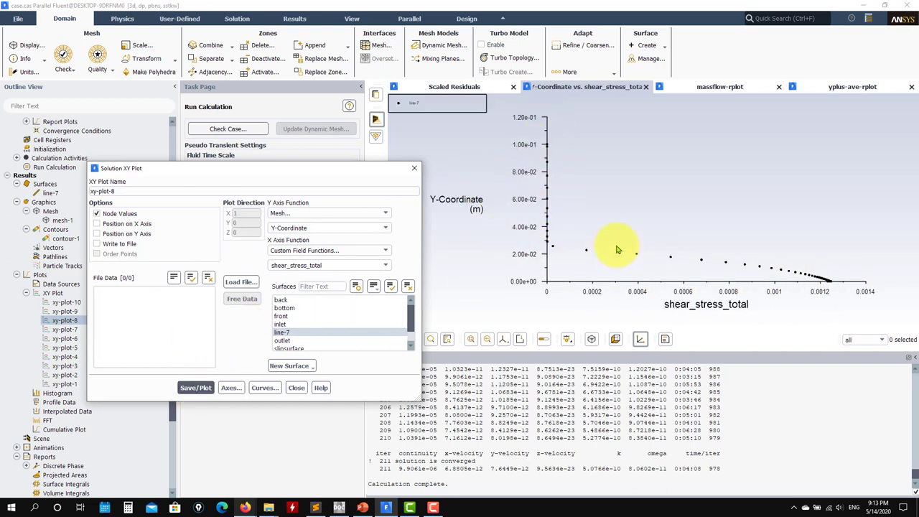
click(296, 387)
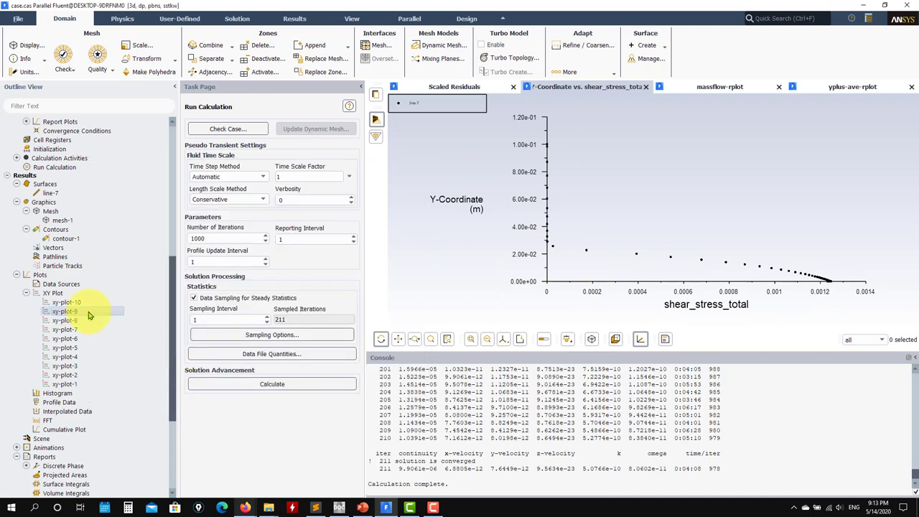
Plot xy-plot-9, the custom function shear_velocity against position along line-7, and close the plot settings.
double_click(89, 315)
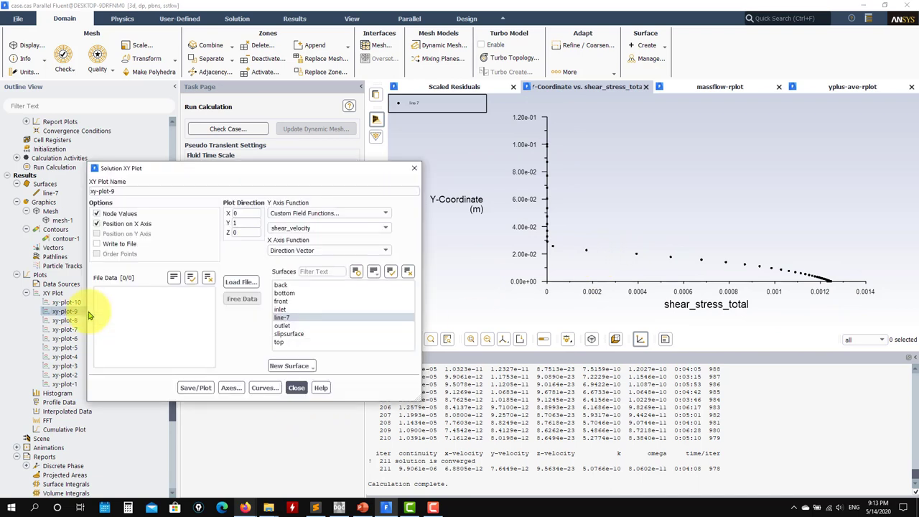
click(198, 389)
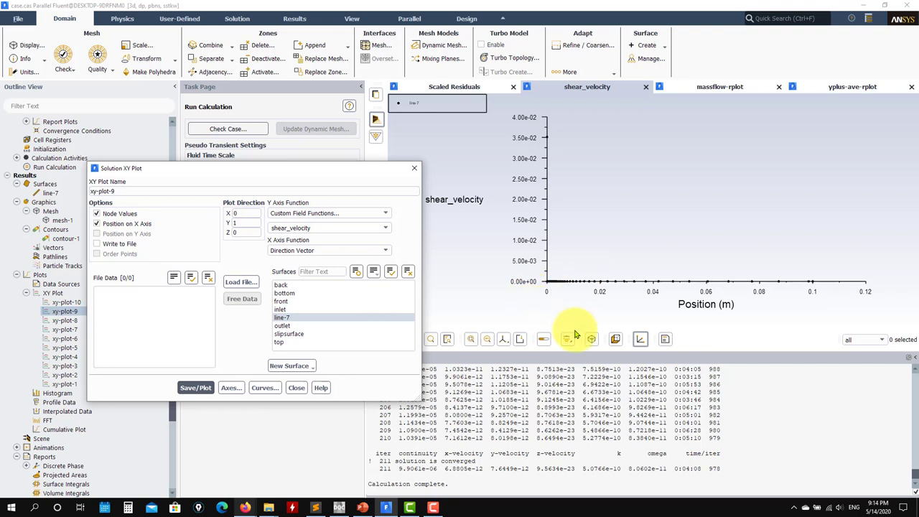
click(296, 388)
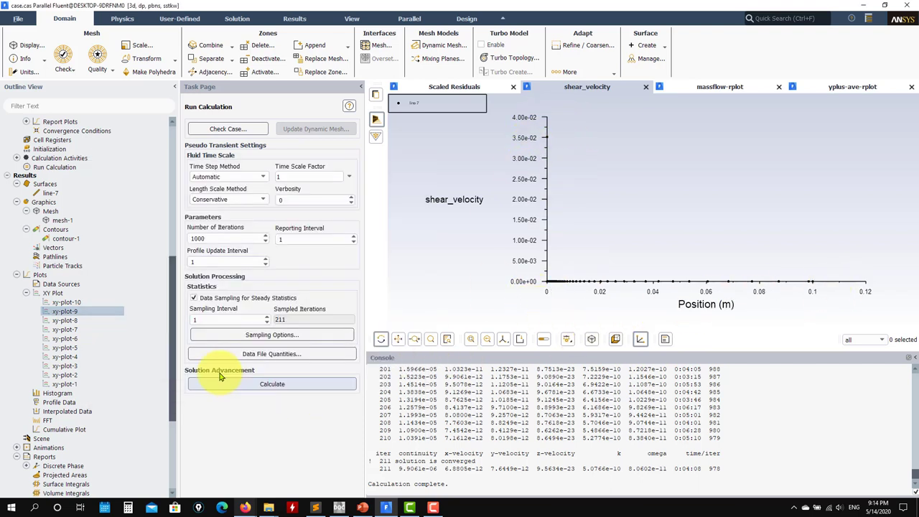
Plot xy-plot-10, the custom functions uplus against yplus-normal along line-7, and close the plot settings.
double_click(72, 302)
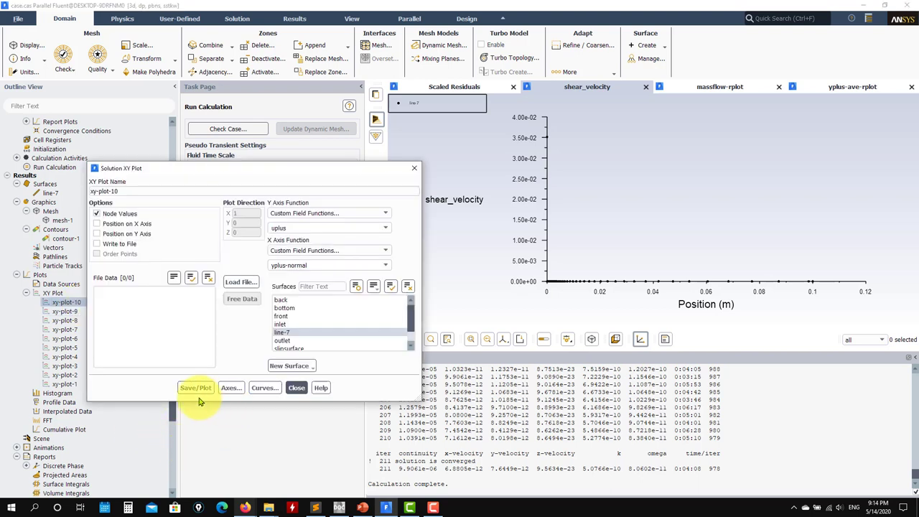
click(194, 389)
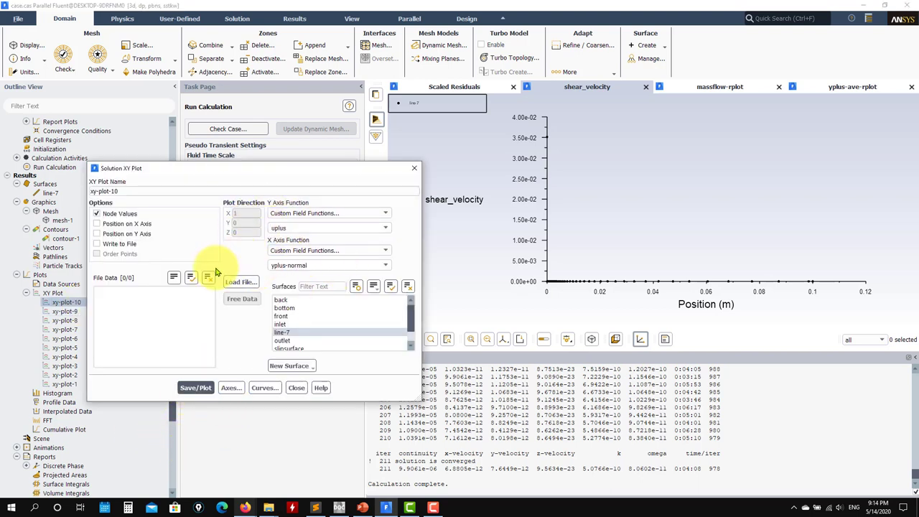
click(200, 388)
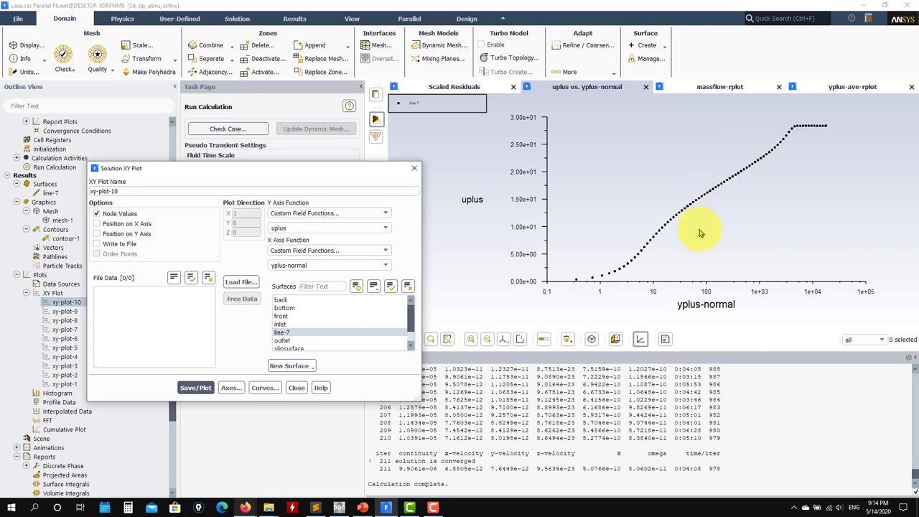
click(296, 387)
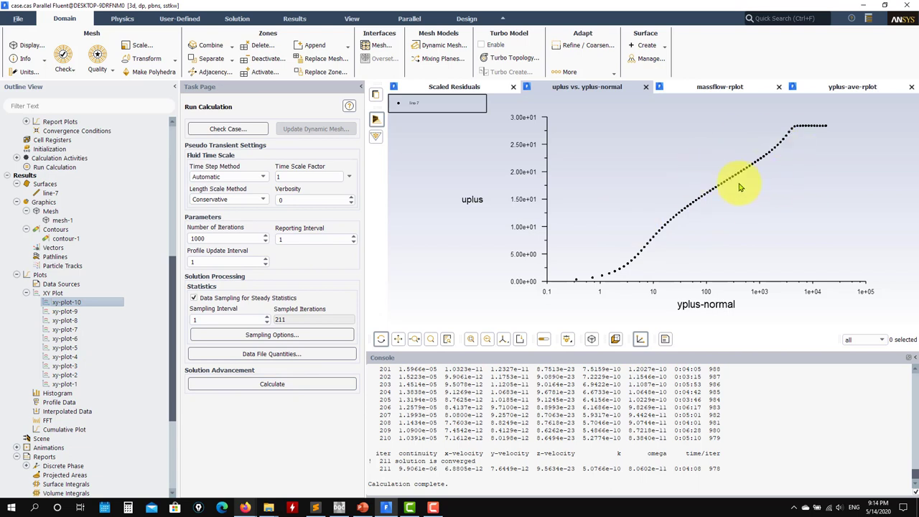
Examine the definition of the shear_stress_laminar custom field function, then close the field function definitions.
scroll(91, 394, down, 5)
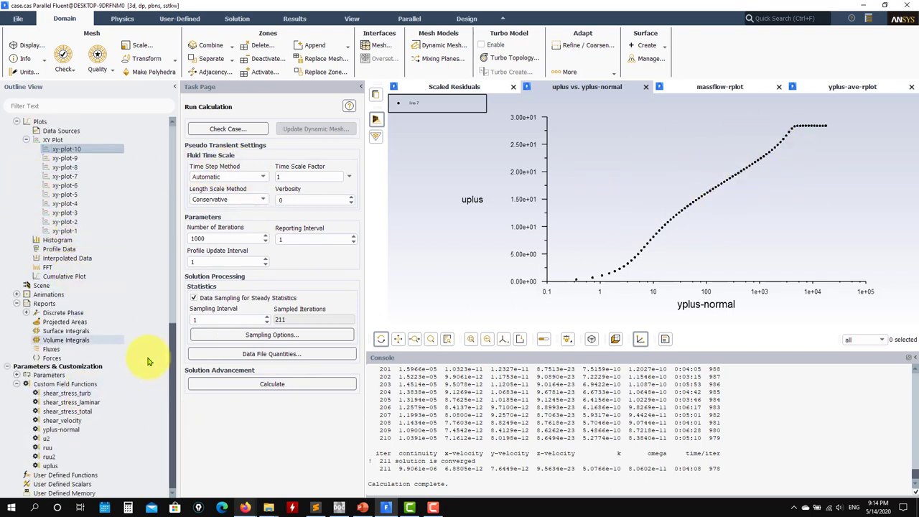
right_click(73, 385)
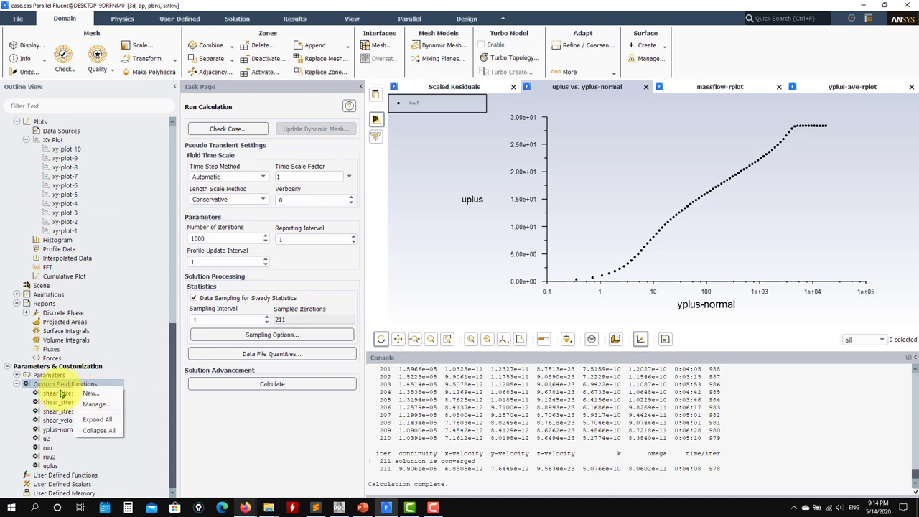
click(97, 404)
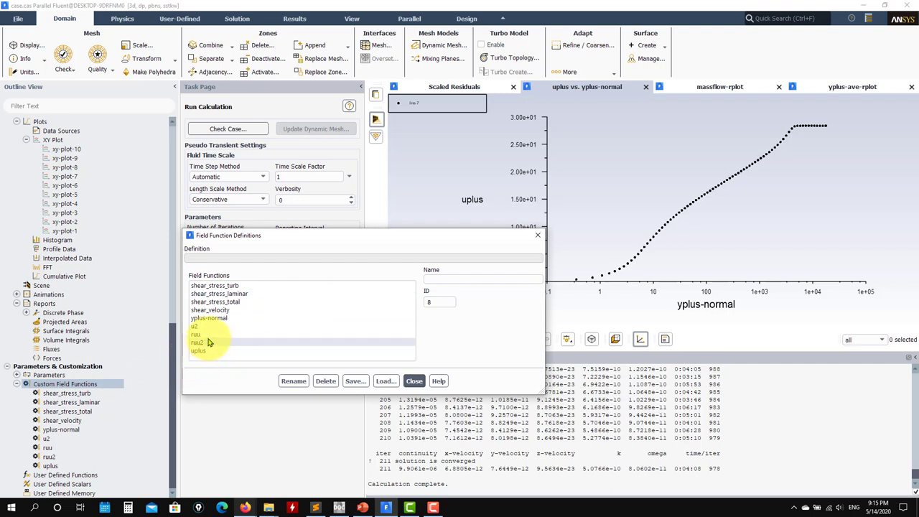
click(238, 295)
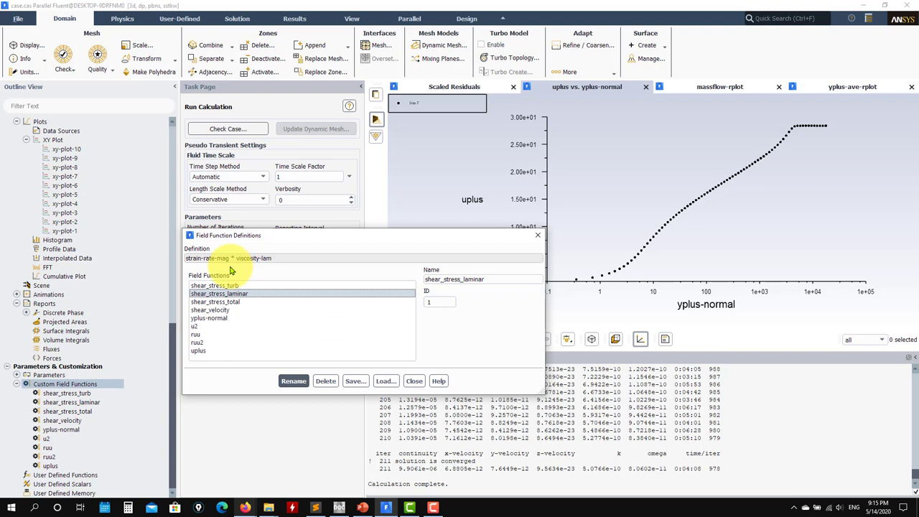
click(415, 381)
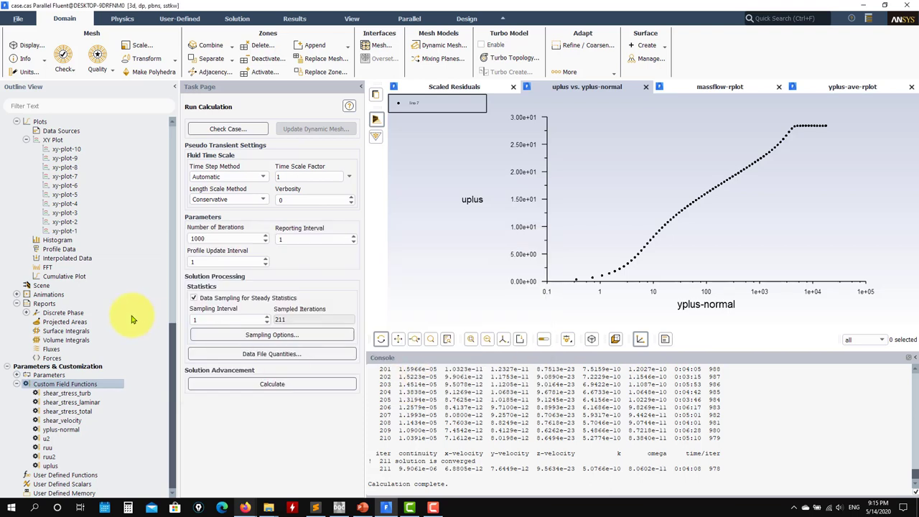
Set contour-1 to the Derivatives variable Strain Rate and display it on the back surface.
scroll(128, 318, up, 4)
double_click(68, 192)
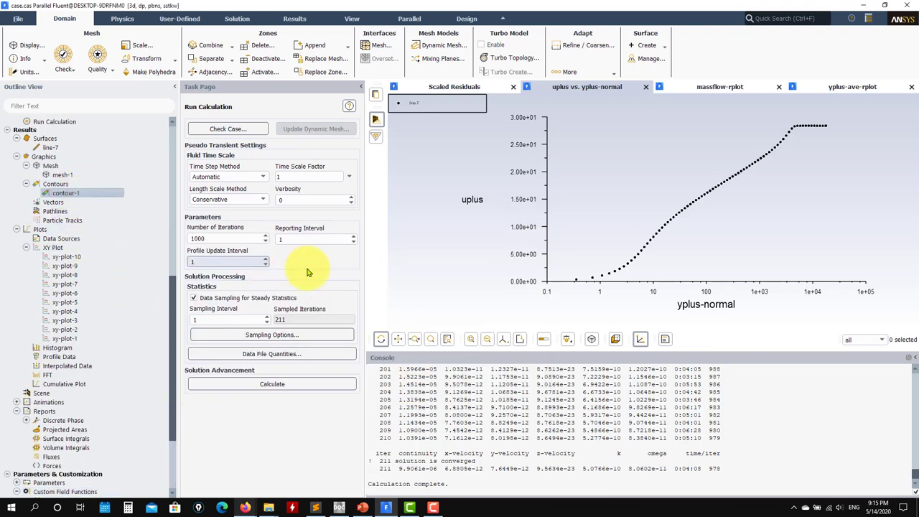
click(420, 280)
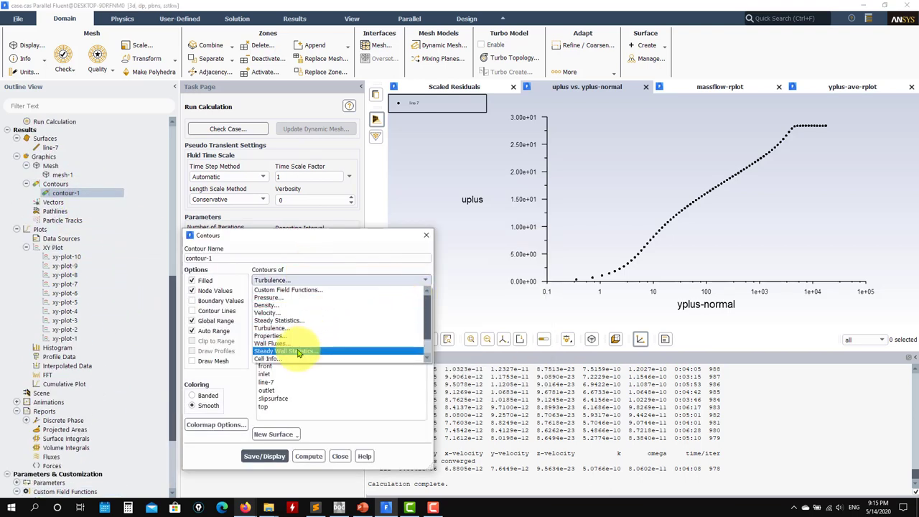
scroll(299, 349, down, 4)
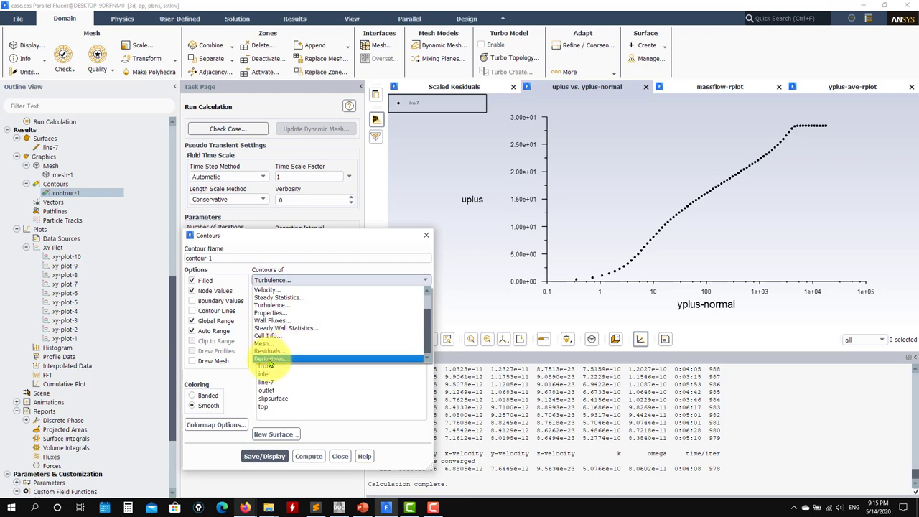
click(268, 352)
click(422, 295)
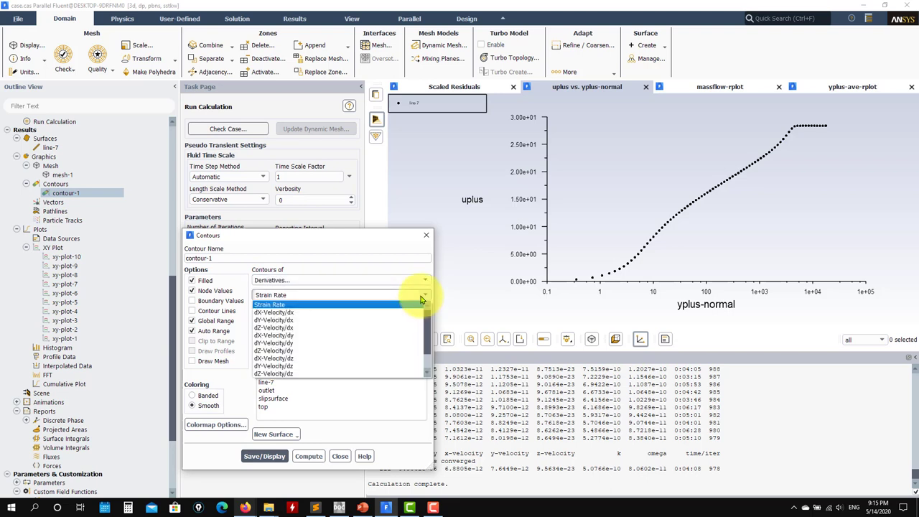
click(279, 307)
click(260, 455)
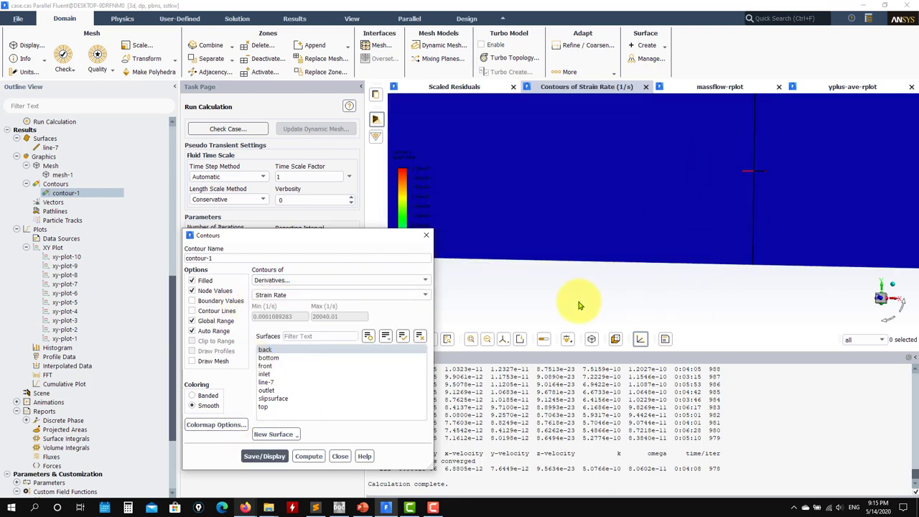
Change contour-1 to dY-Velocity/dx, display it, and close the contour settings.
click(426, 295)
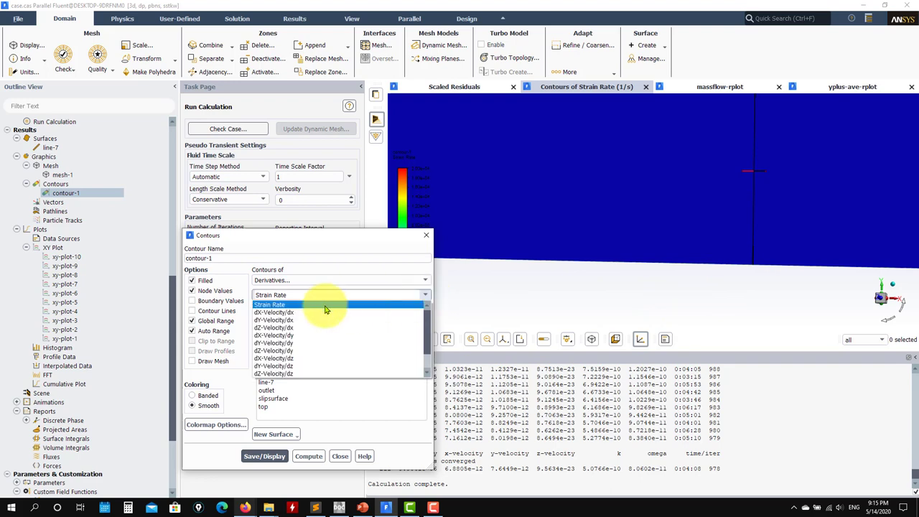
click(287, 319)
click(275, 457)
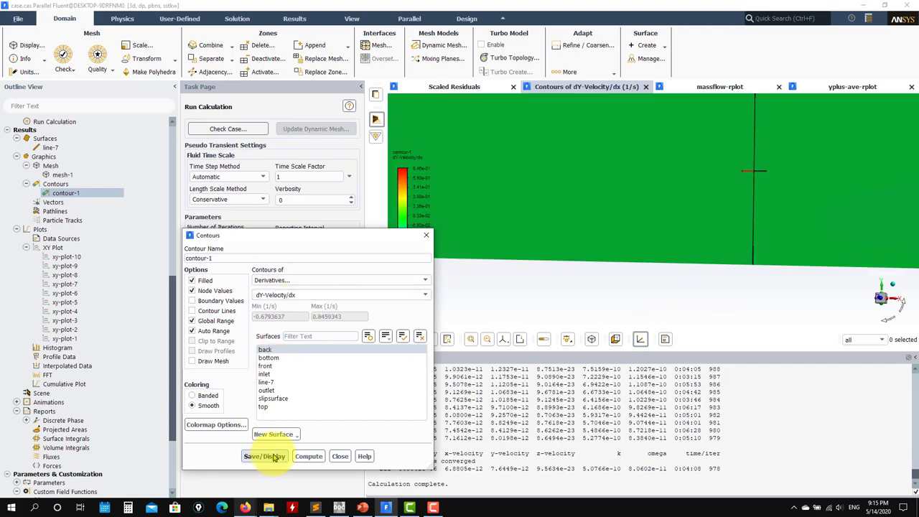
click(340, 456)
Examine the custom field function definitions of shear_stress_turb, shear_stress_total and shear_velocity.
scroll(100, 409, down, 3)
click(72, 399)
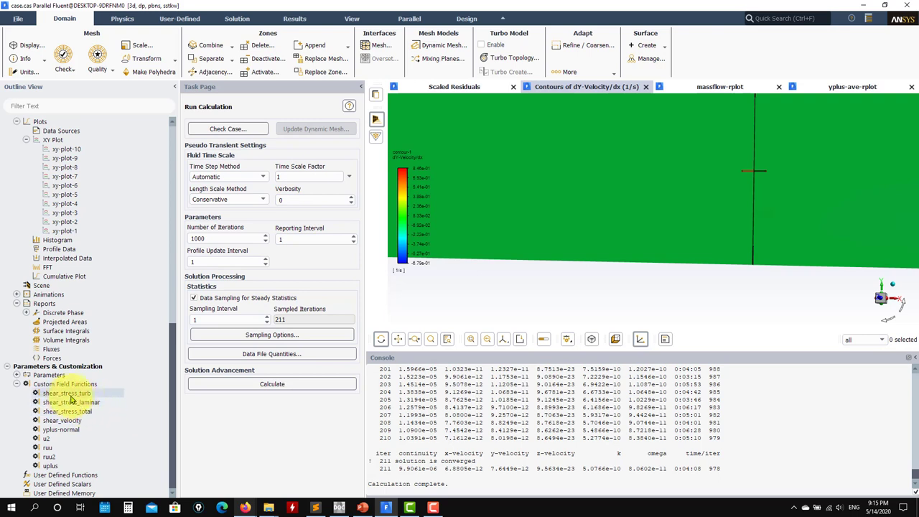
right_click(80, 384)
click(104, 395)
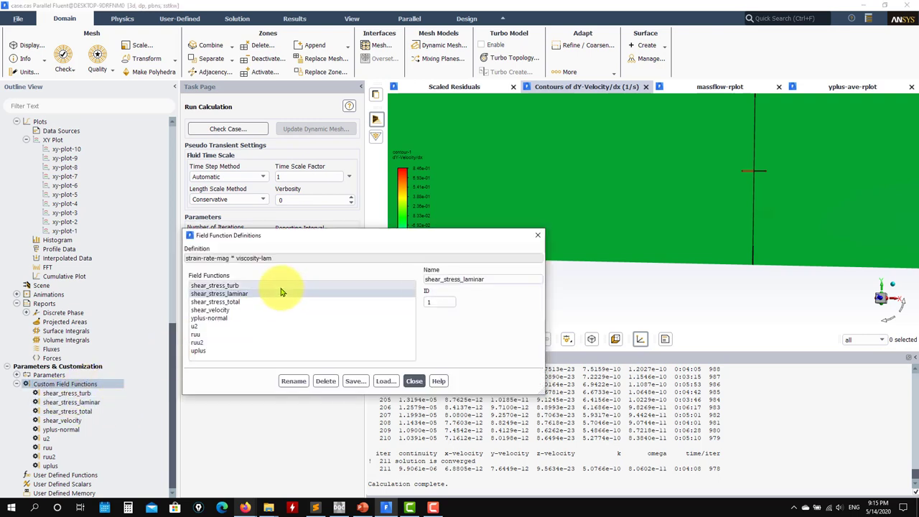
click(233, 286)
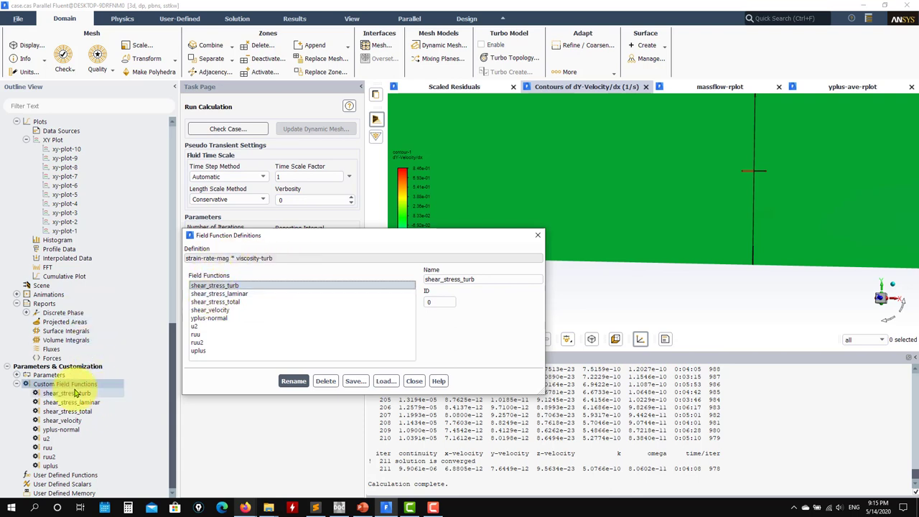
click(203, 303)
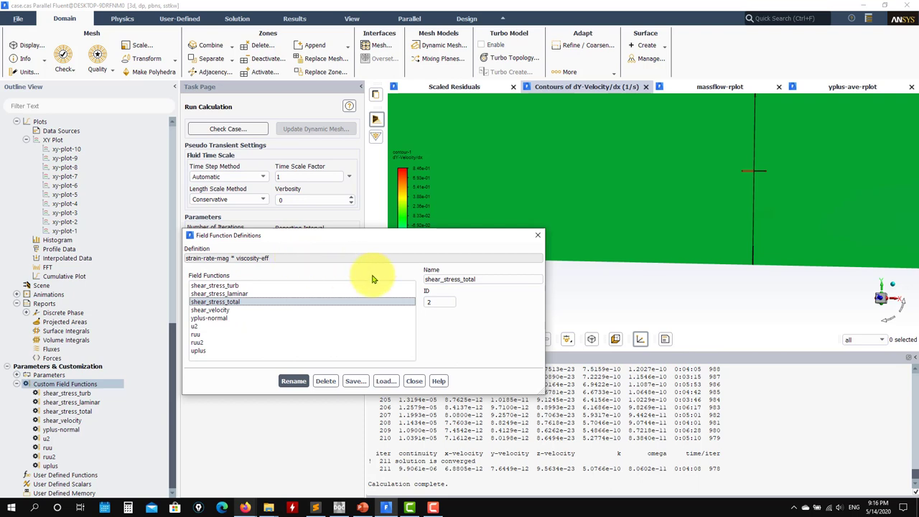
click(229, 310)
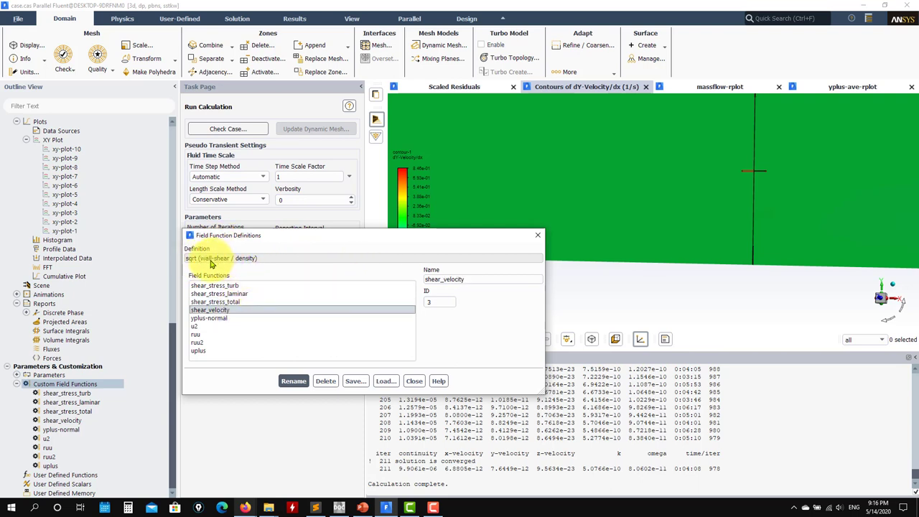
Compare the definition of yplus-normal, including its constant shear velocity factor, with the shear_velocity definition.
click(208, 318)
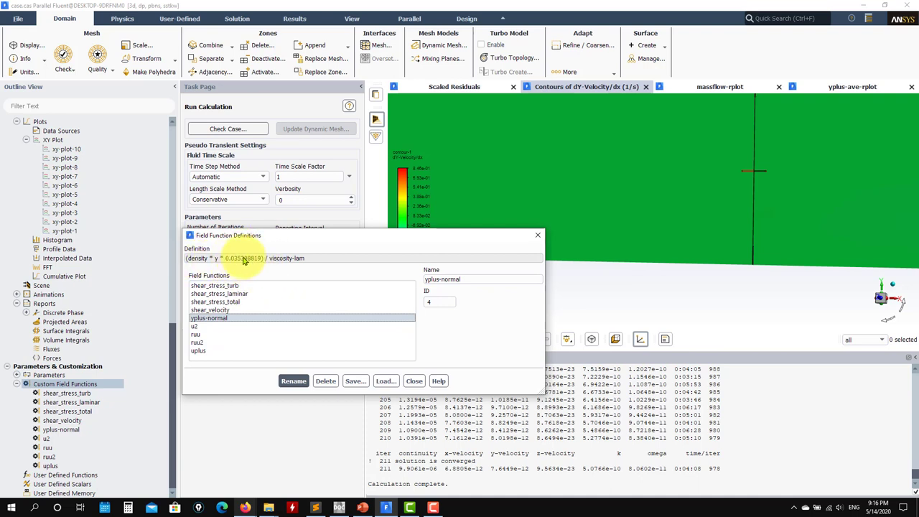
click(213, 310)
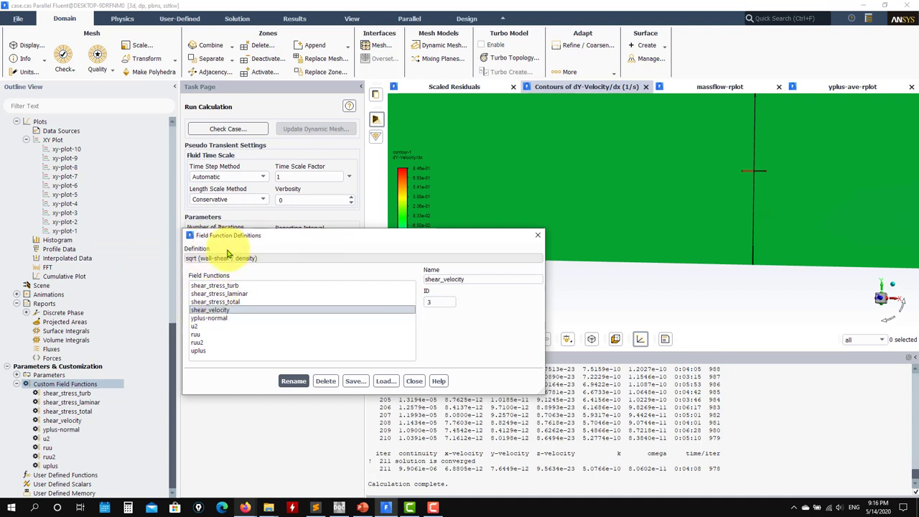
click(208, 318)
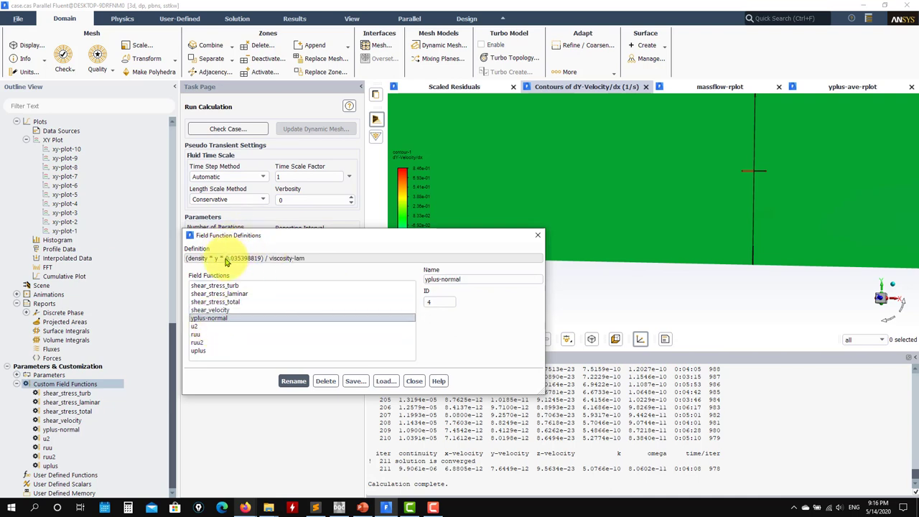
drag(238, 259, 259, 259)
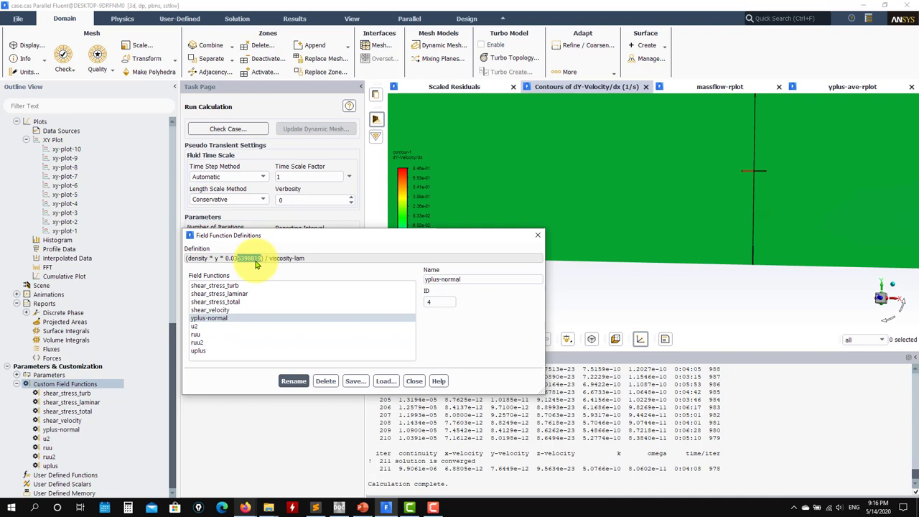
drag(226, 258, 257, 259)
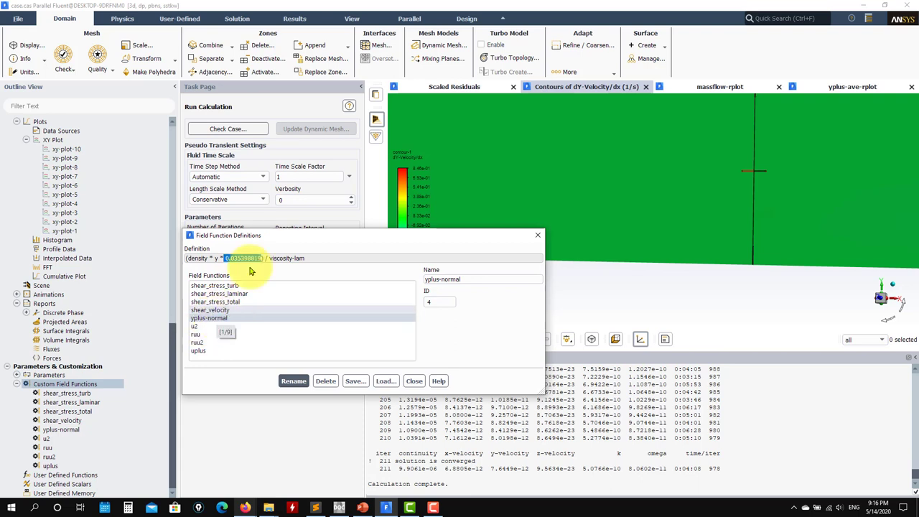
Examine the uplus and ruu2 definitions, including the constant divisor in uplus, and close the field function definitions.
click(205, 352)
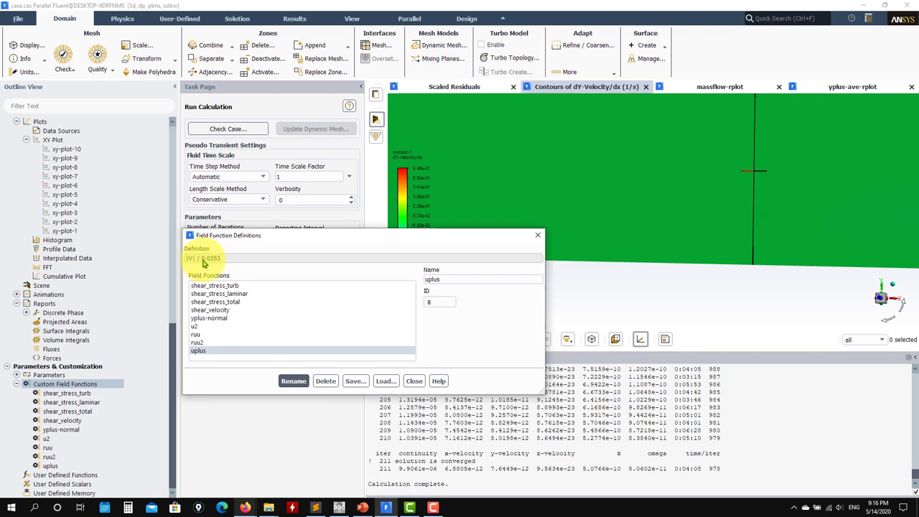
drag(202, 261, 245, 262)
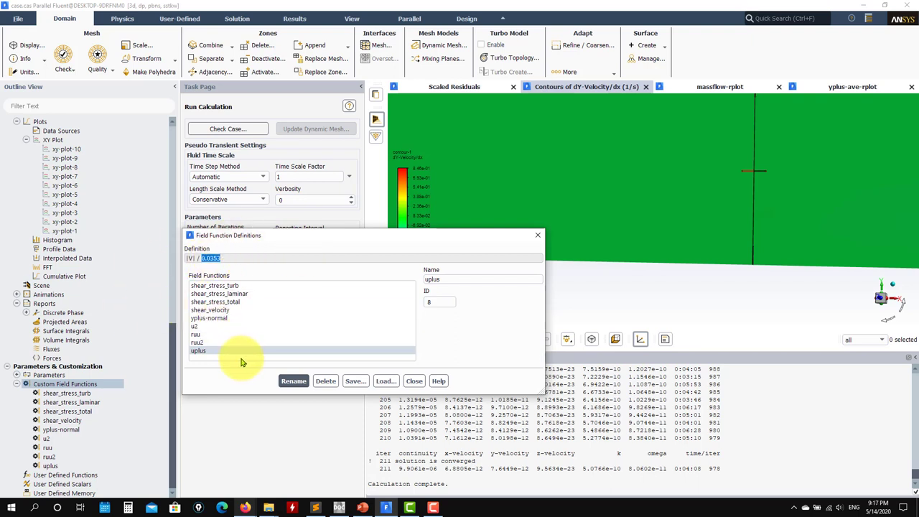
click(196, 335)
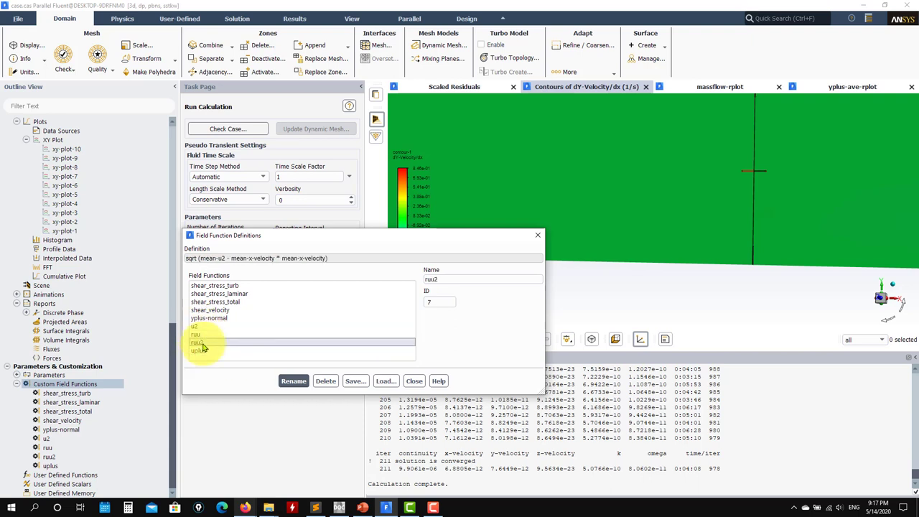
click(199, 351)
click(407, 381)
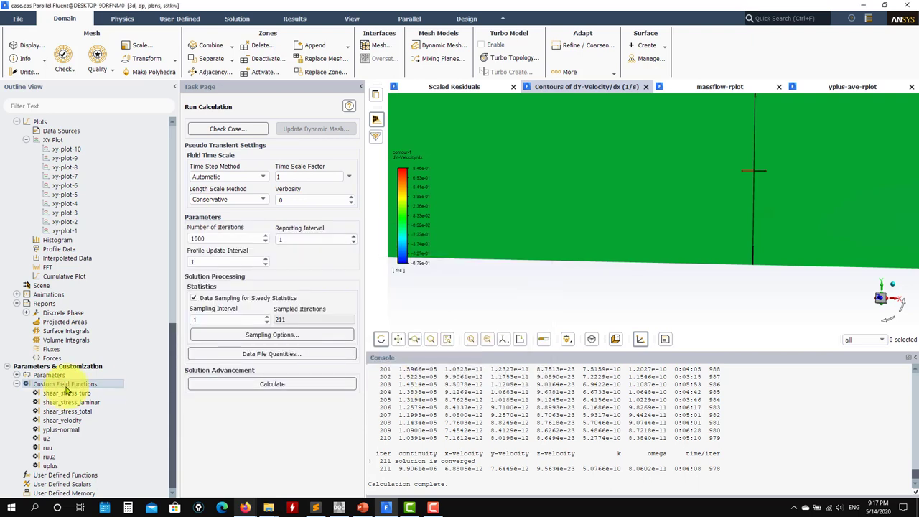
Start a new custom field function with the Derivatives variable Strain Rate as its first operand.
right_click(70, 385)
click(91, 394)
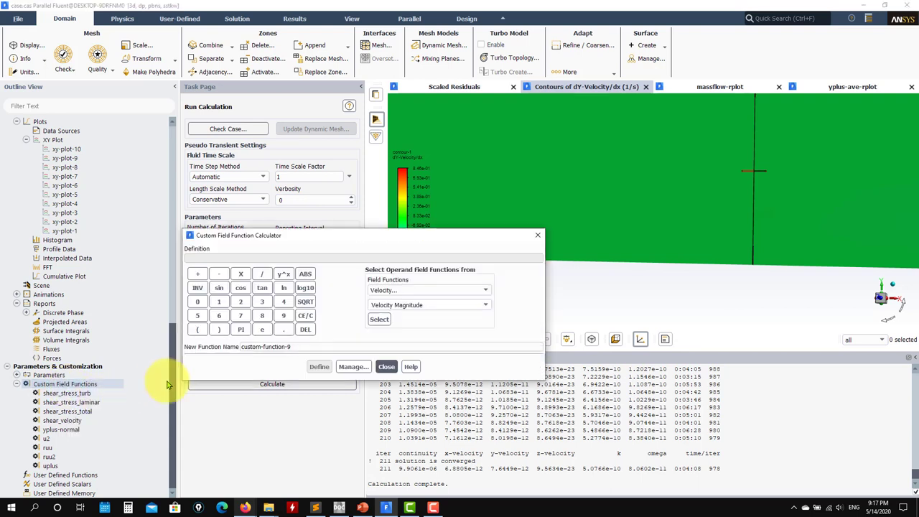
click(487, 292)
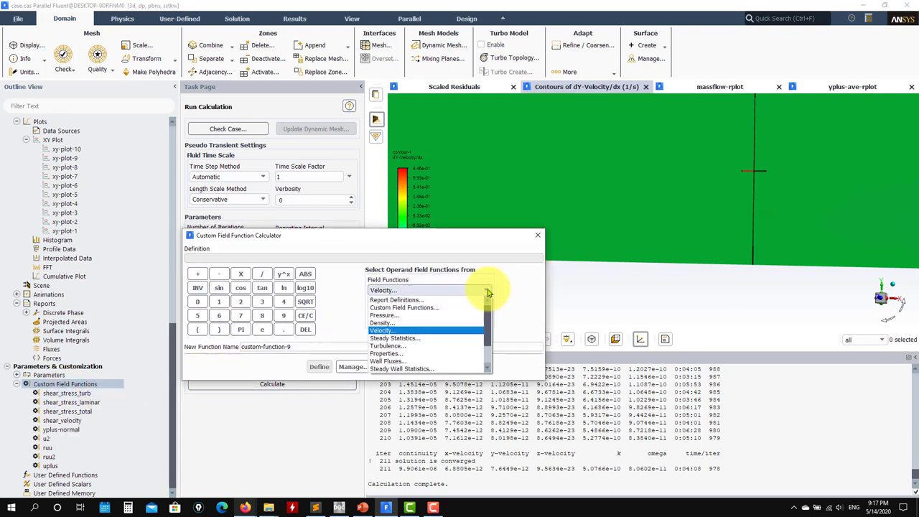
scroll(445, 338, down, 1)
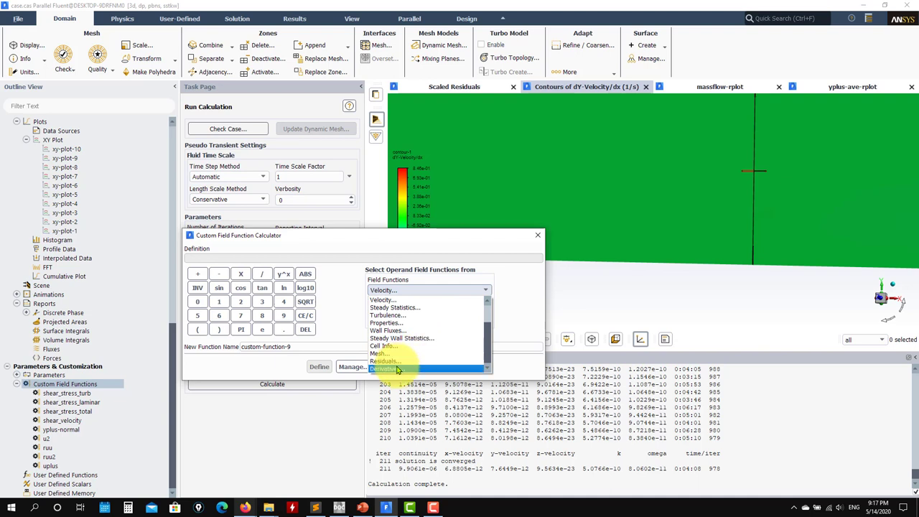
click(402, 369)
click(390, 324)
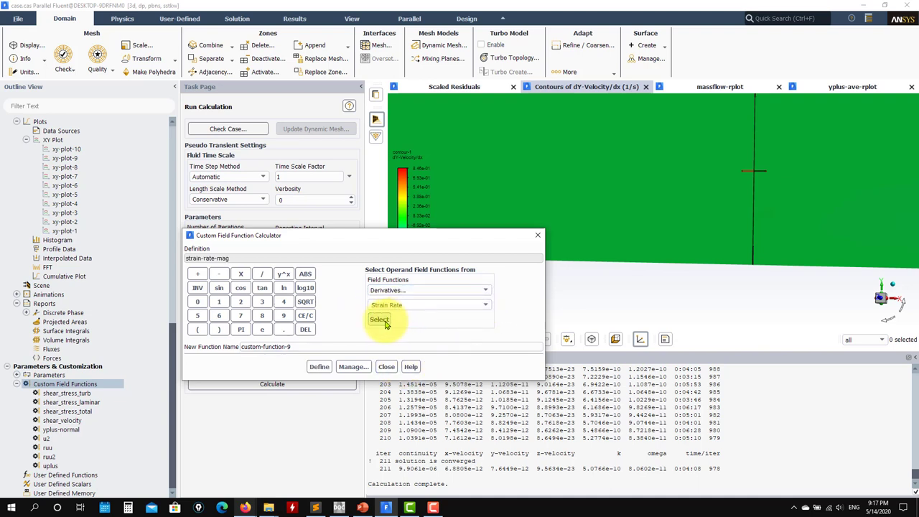
Multiply the strain rate by Molecular Viscosity from the Properties field functions.
click(240, 274)
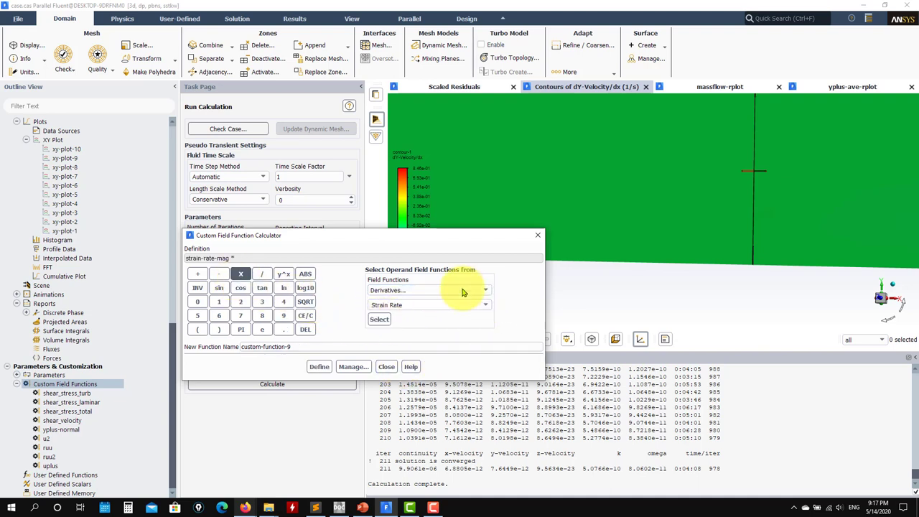
click(479, 290)
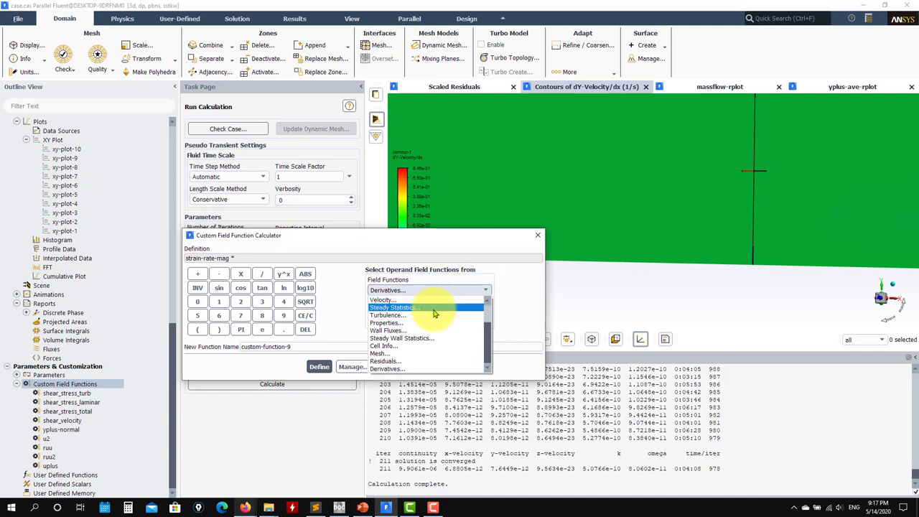
click(406, 323)
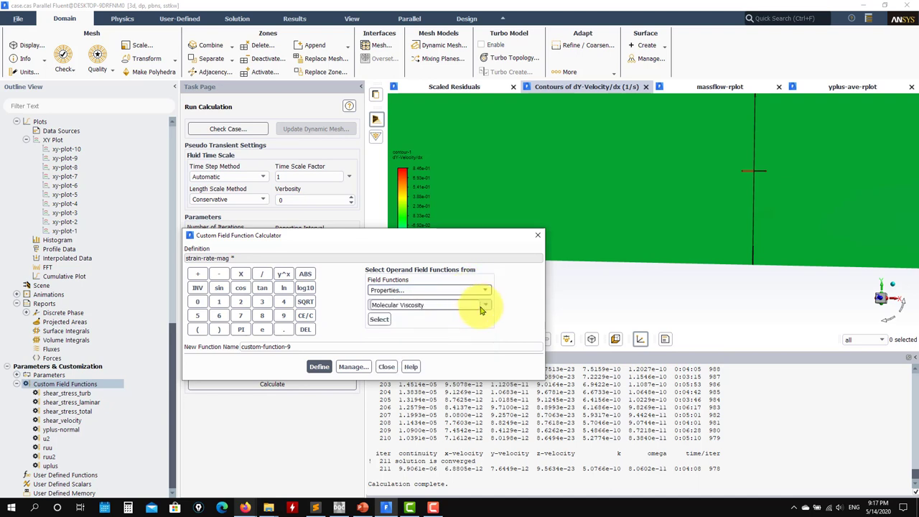
click(484, 306)
click(435, 314)
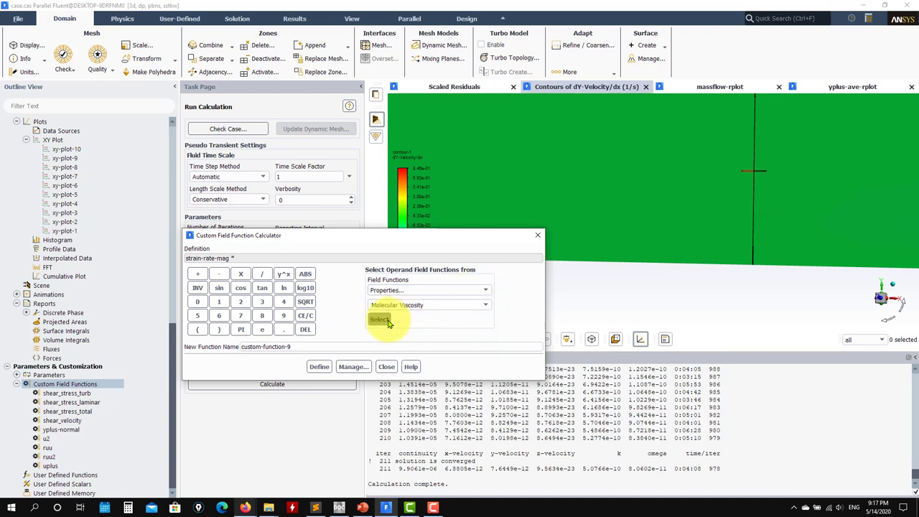
click(387, 321)
Multiply the expression by Turbulent Viscosity from the Turbulence field functions, then define the function under its default name and close the calculator.
click(240, 276)
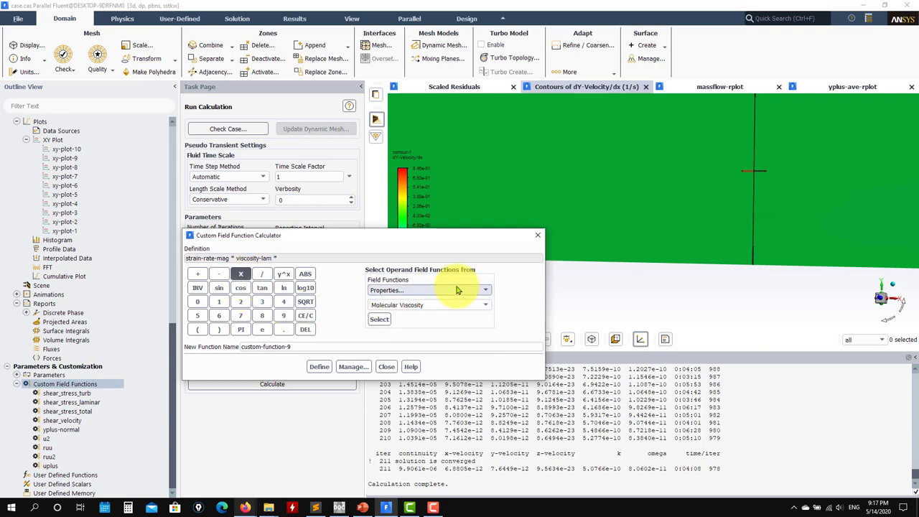
click(477, 290)
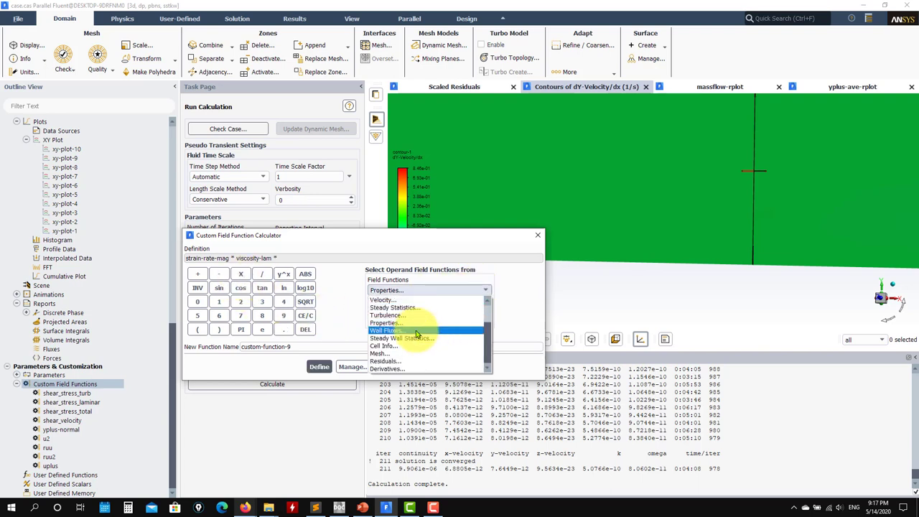
click(391, 314)
click(481, 306)
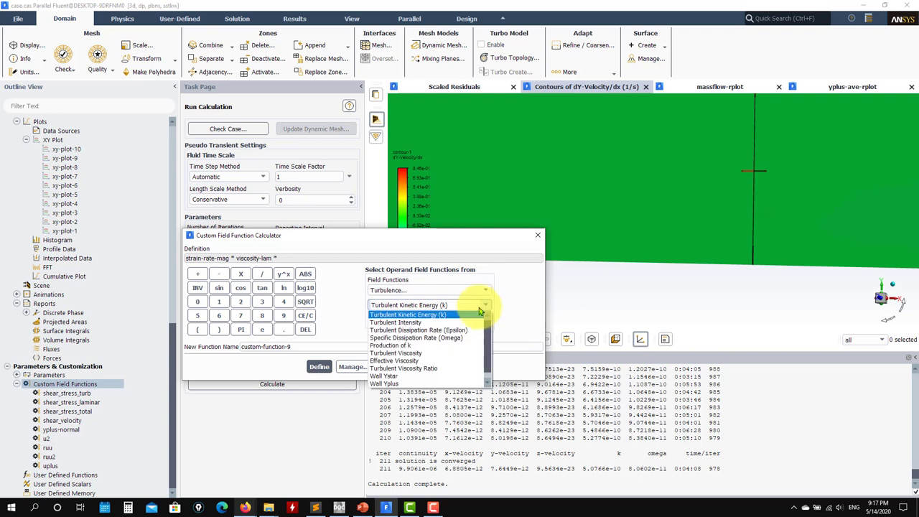
click(431, 368)
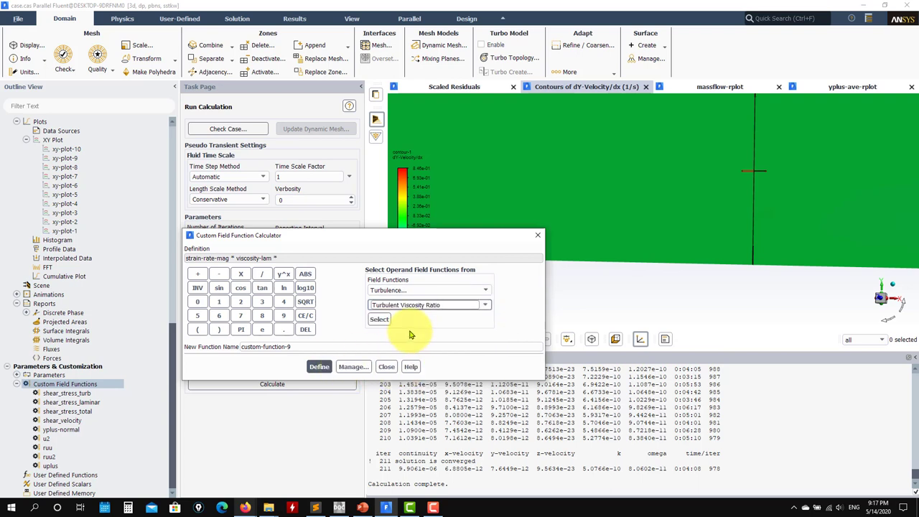
click(486, 307)
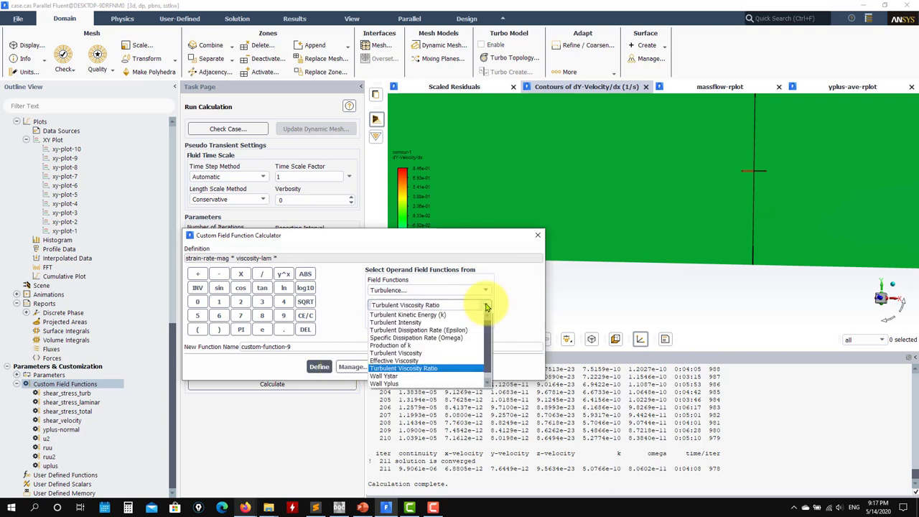
click(430, 353)
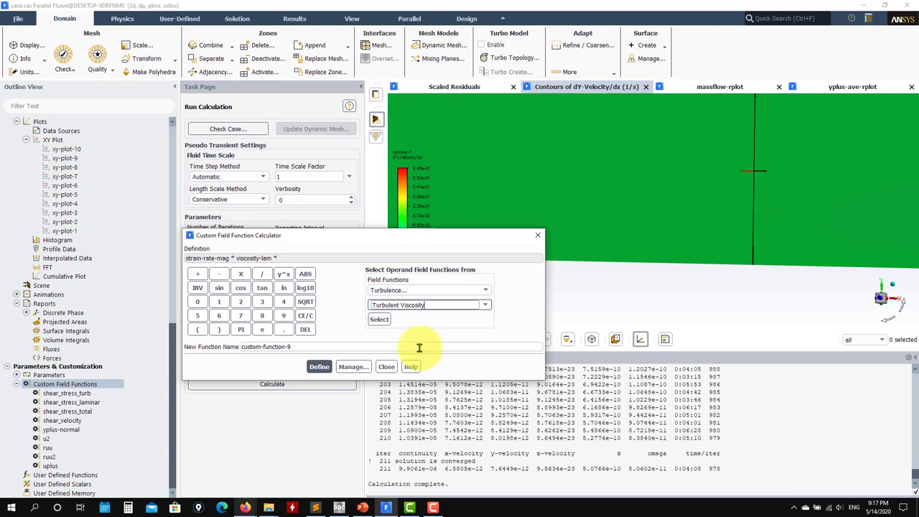
click(381, 321)
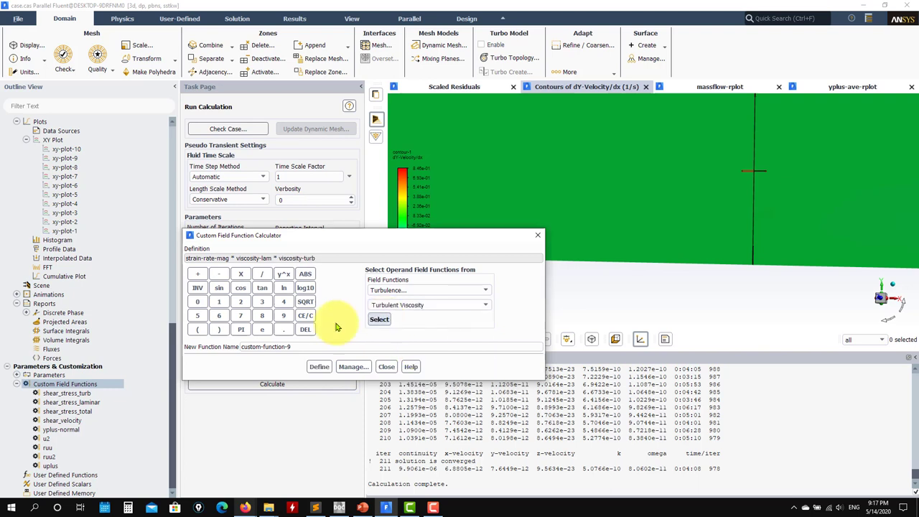
click(319, 368)
click(386, 367)
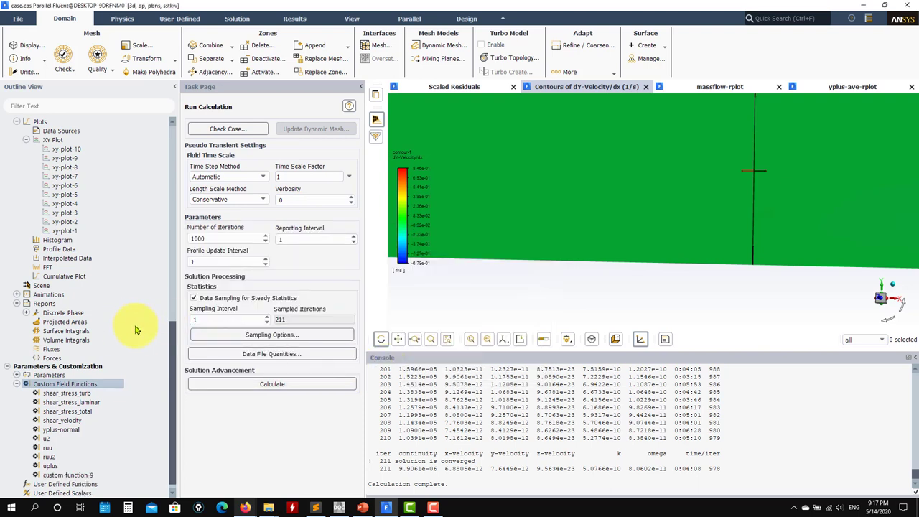
Open the plot data sources and examine the line-7 axis variables of xy-plot-2 and xy-plot-1.
scroll(100, 348, down, 1)
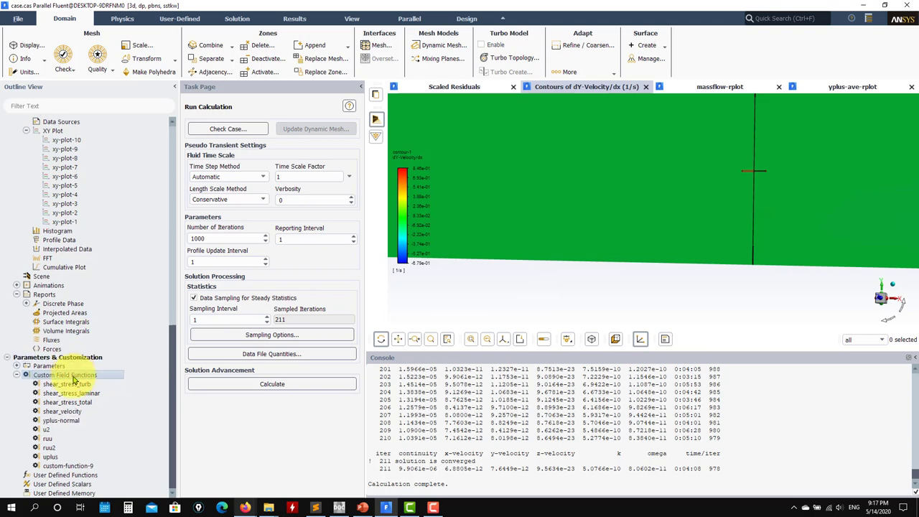
scroll(72, 373, up, 10)
scroll(592, 270, down, 2)
drag(593, 271, 623, 296)
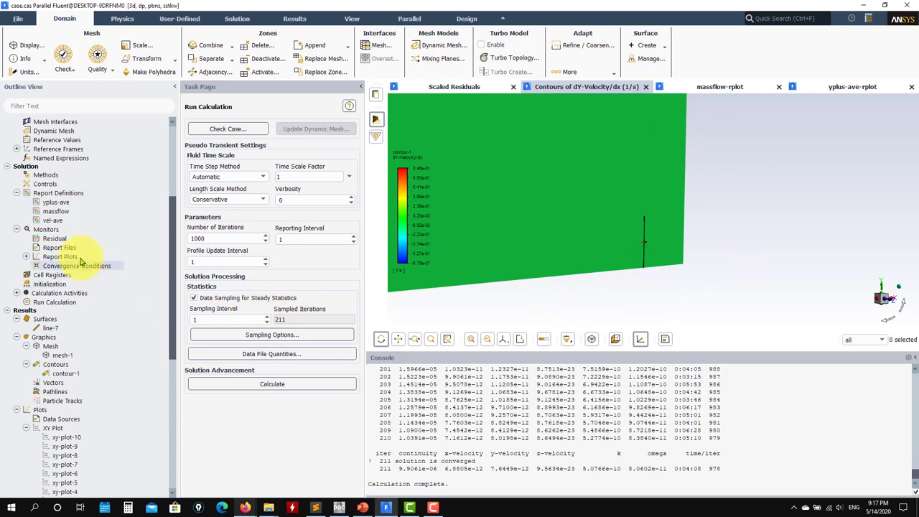
double_click(67, 420)
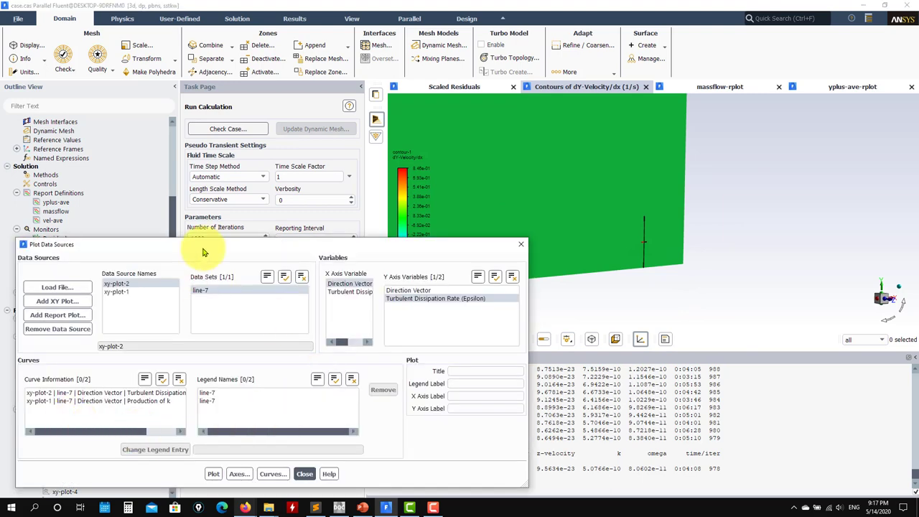
drag(208, 237, 269, 169)
scroll(64, 474, down, 3)
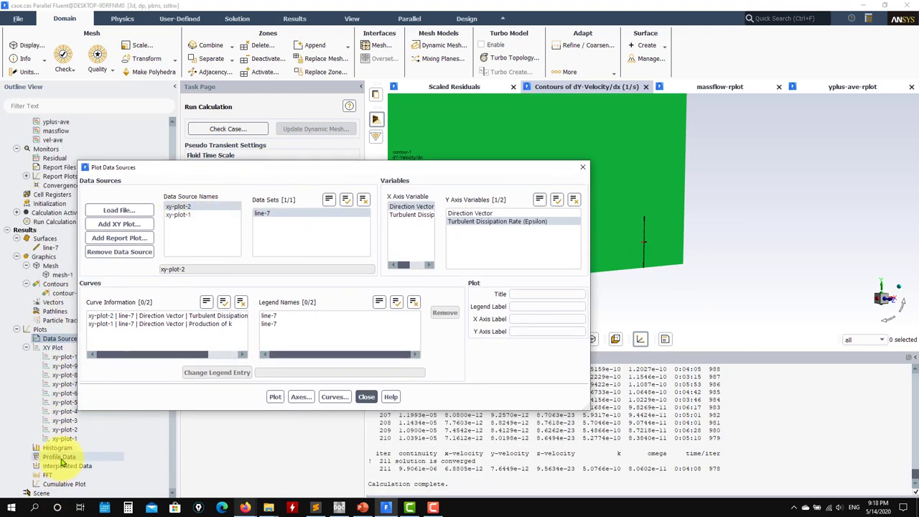
click(64, 429)
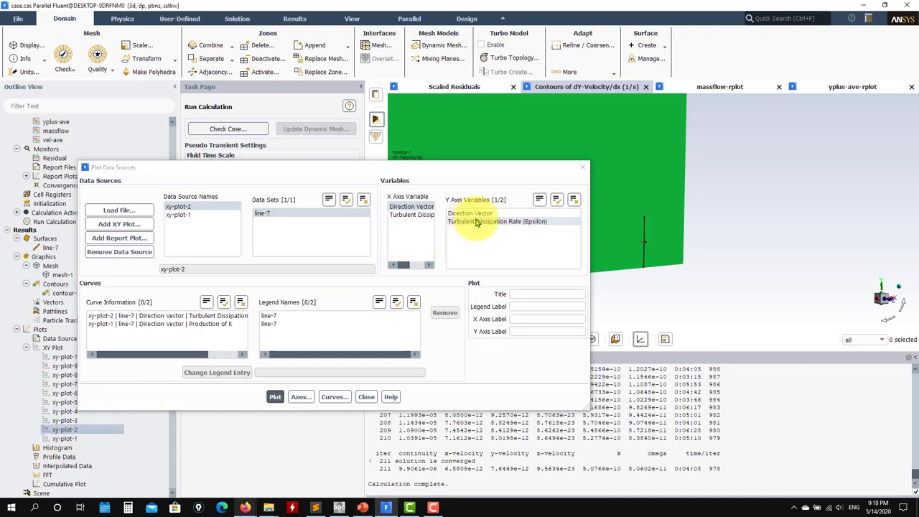
click(178, 214)
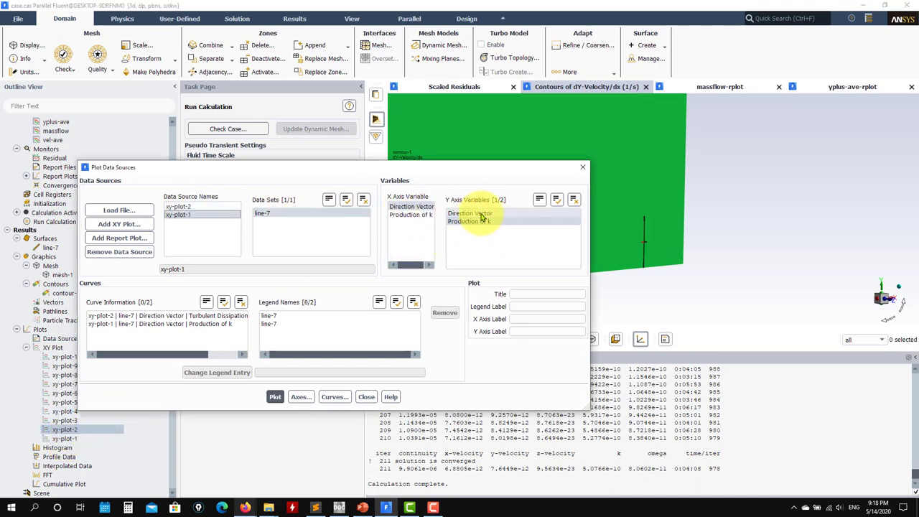
Plot the xy-plot-1 and xy-plot-2 curves together for comparison, and close the plot data sources.
click(276, 398)
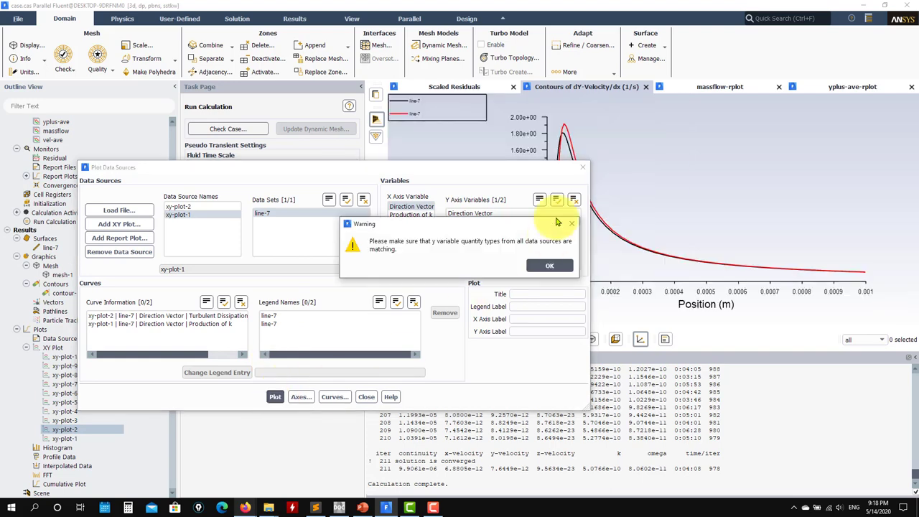
click(550, 262)
drag(500, 172, 410, 176)
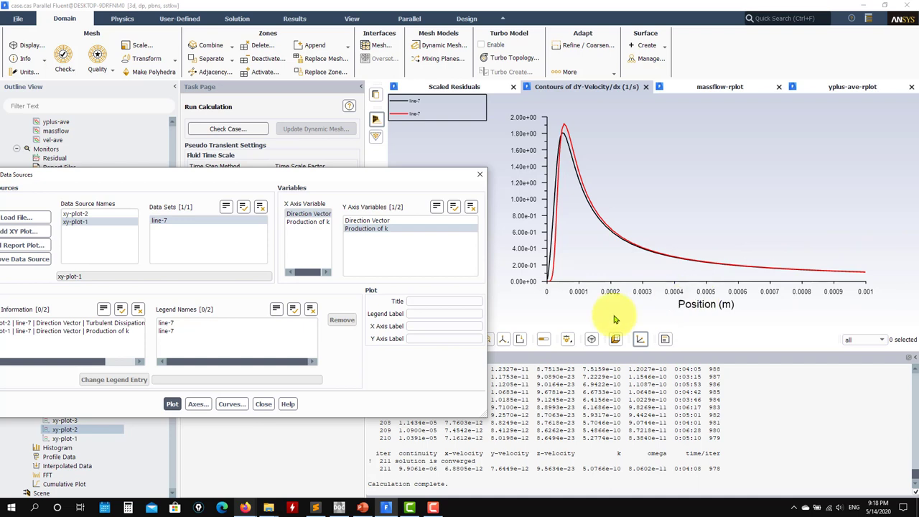
click(263, 404)
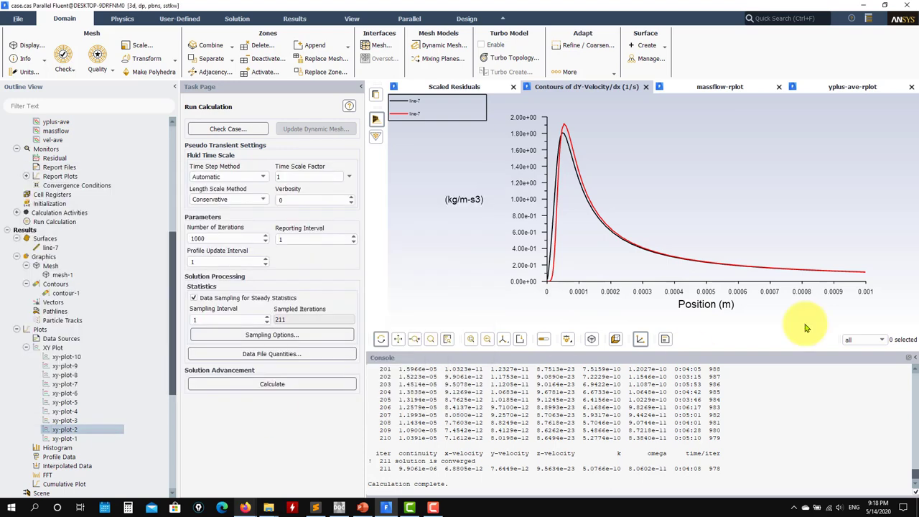
In xy-plot-9, turn off Position on X Axis, set the X axis function to the custom field function yplus-normal, and save and plot it.
double_click(65, 365)
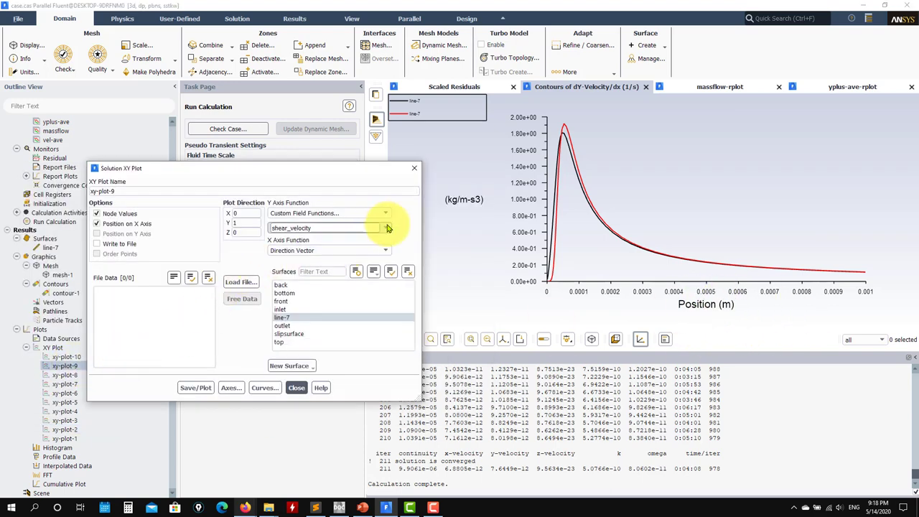
click(96, 223)
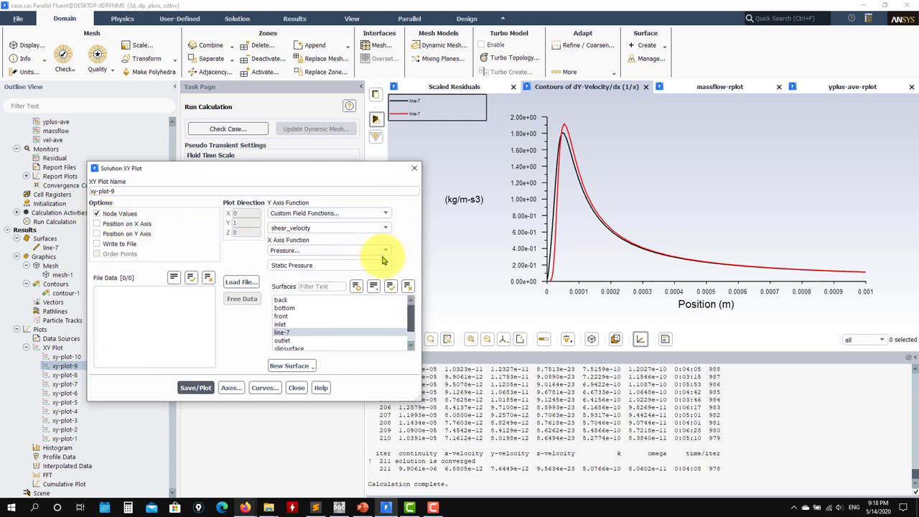
click(383, 250)
click(352, 247)
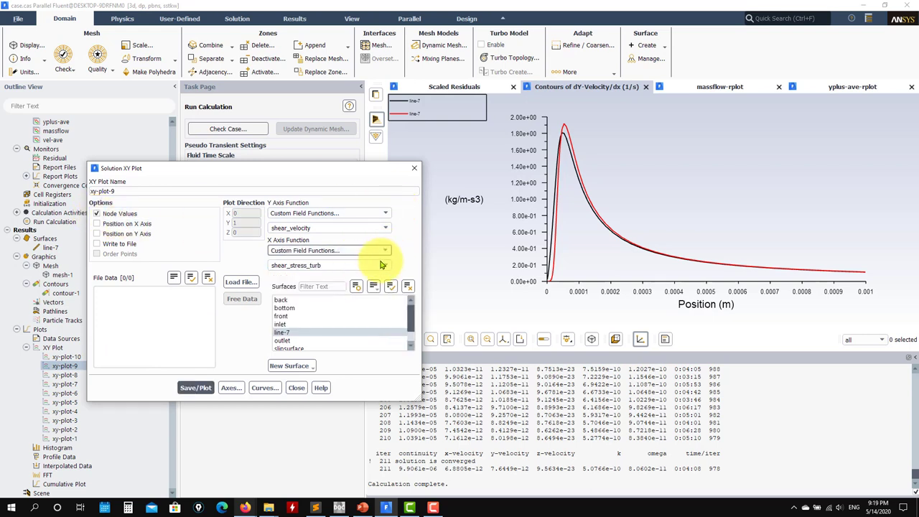
click(382, 265)
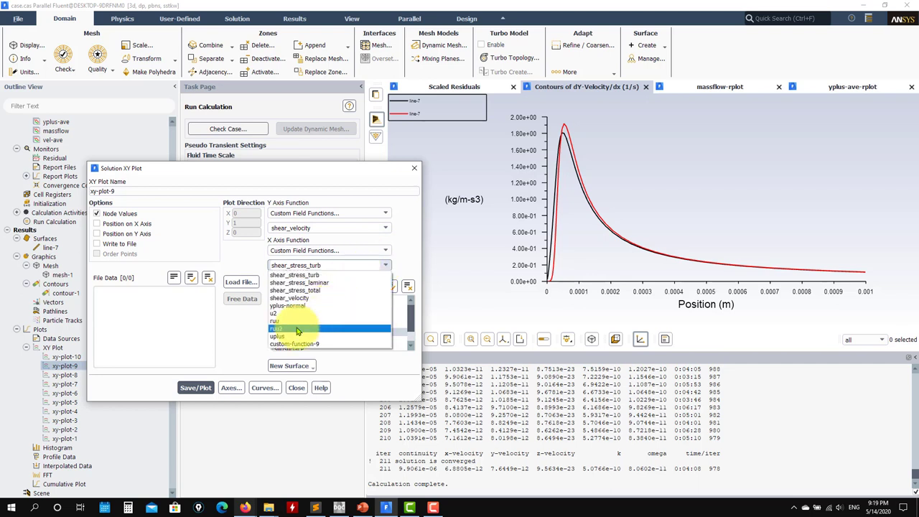
click(287, 306)
click(195, 388)
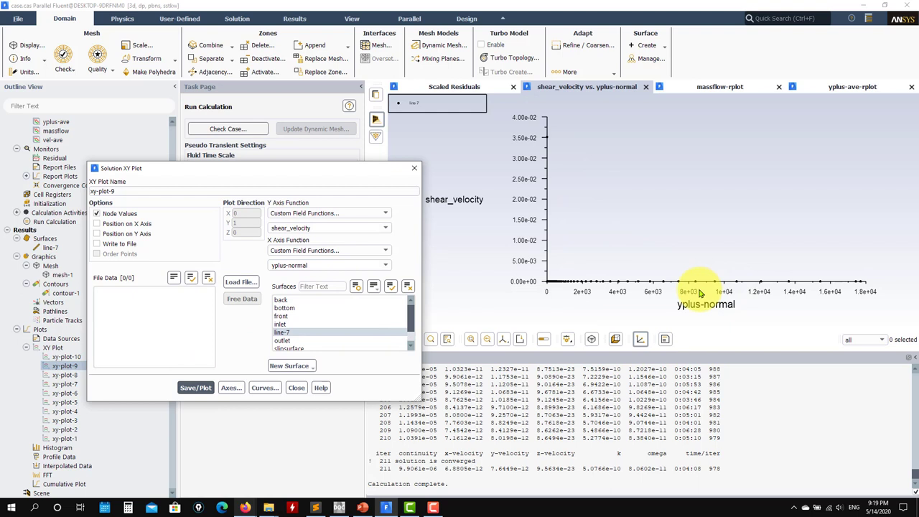
click(385, 214)
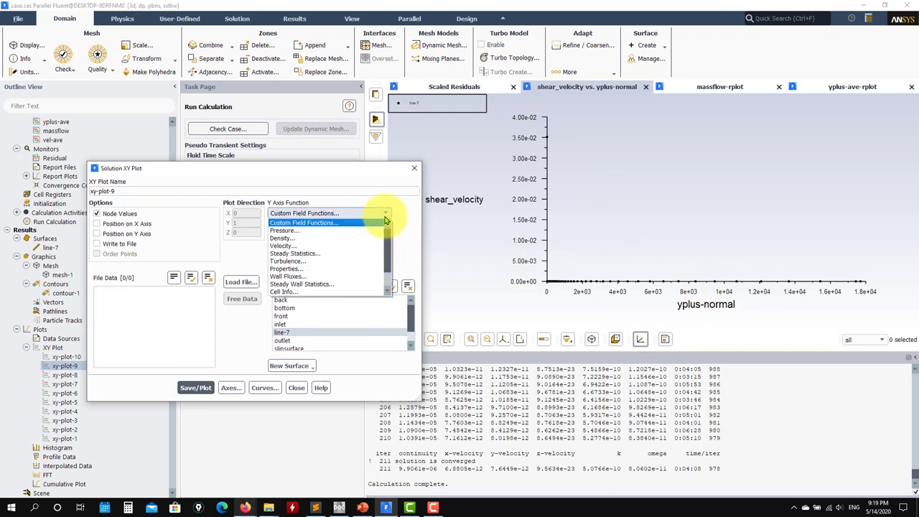
click(374, 222)
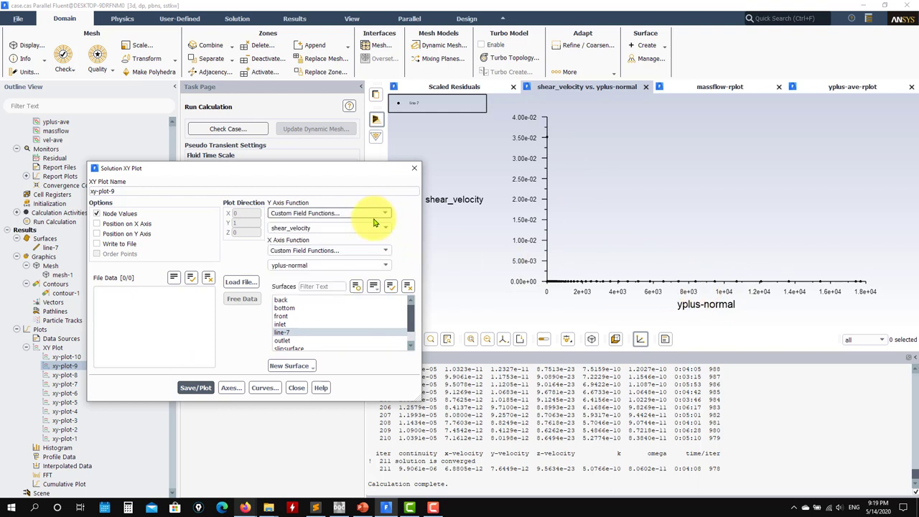
click(377, 215)
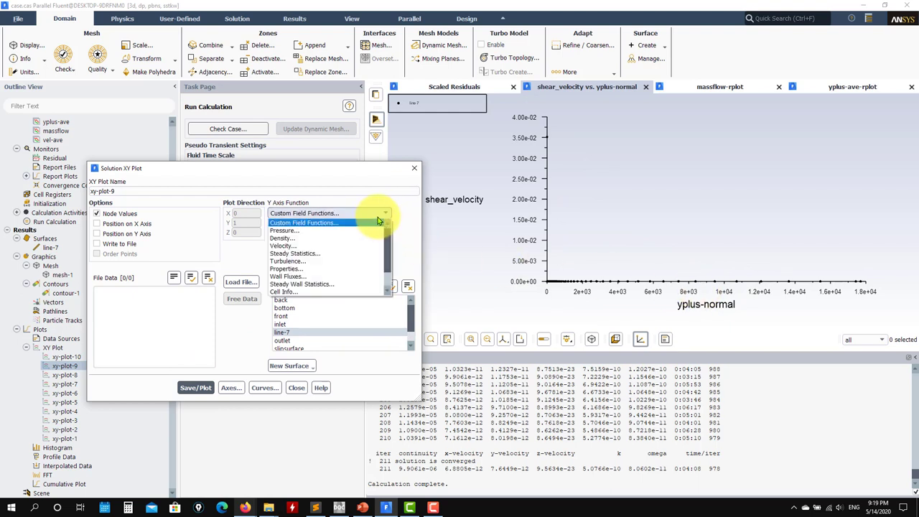
click(305, 262)
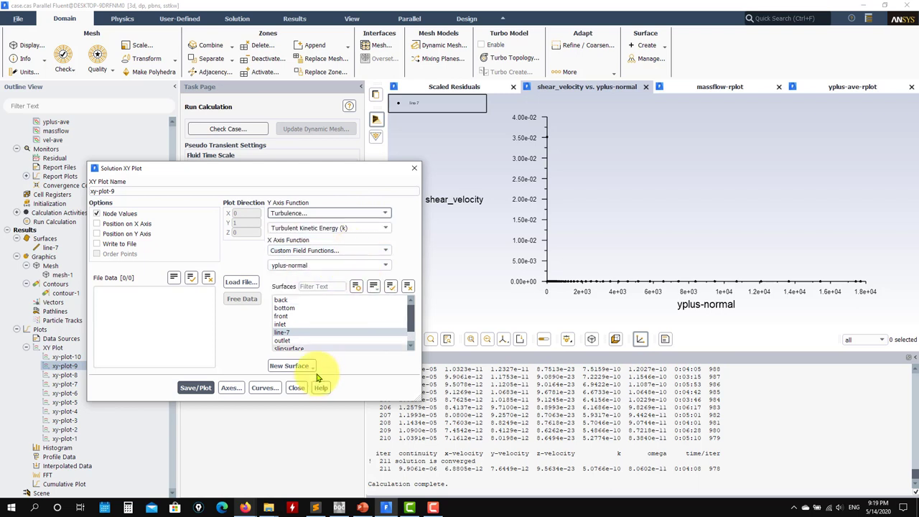
click(295, 388)
In xy-plot-1, replace the X axis position with the custom field function yplus-normal, and save and plot Production of k on line-7.
double_click(69, 439)
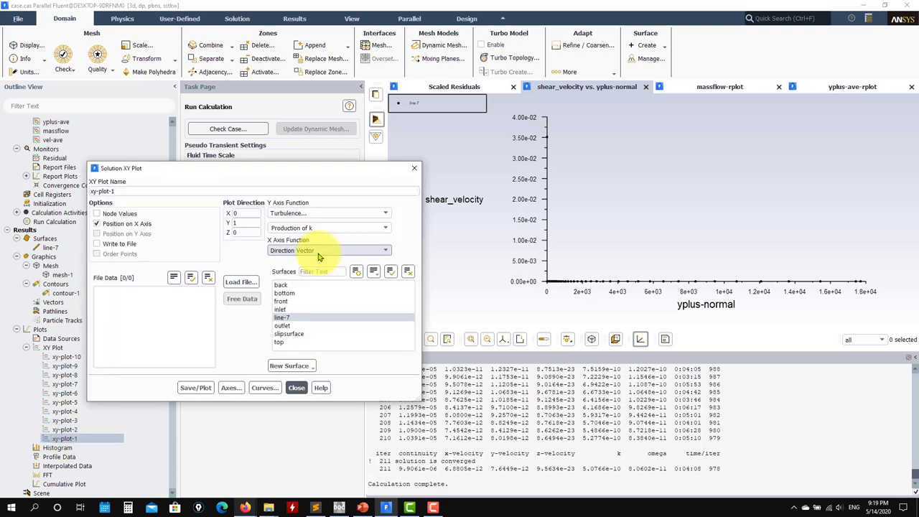
click(113, 226)
click(373, 252)
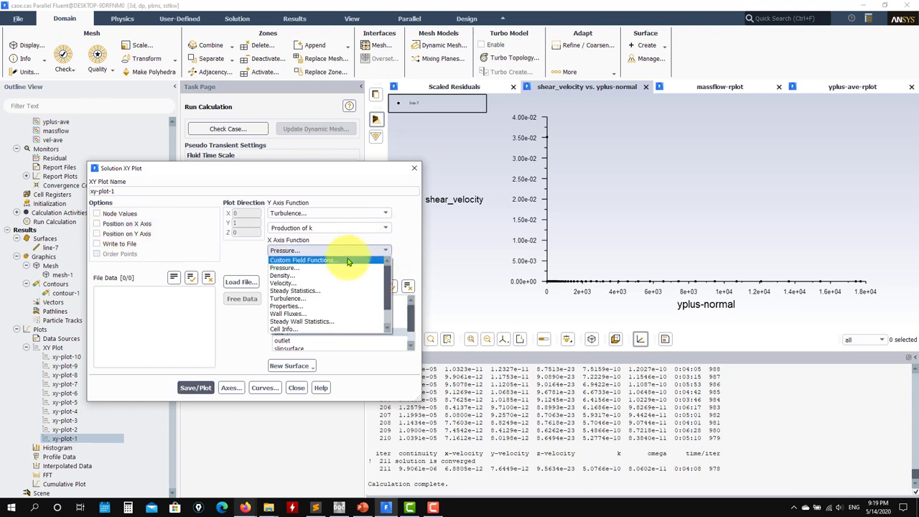
click(345, 249)
click(385, 265)
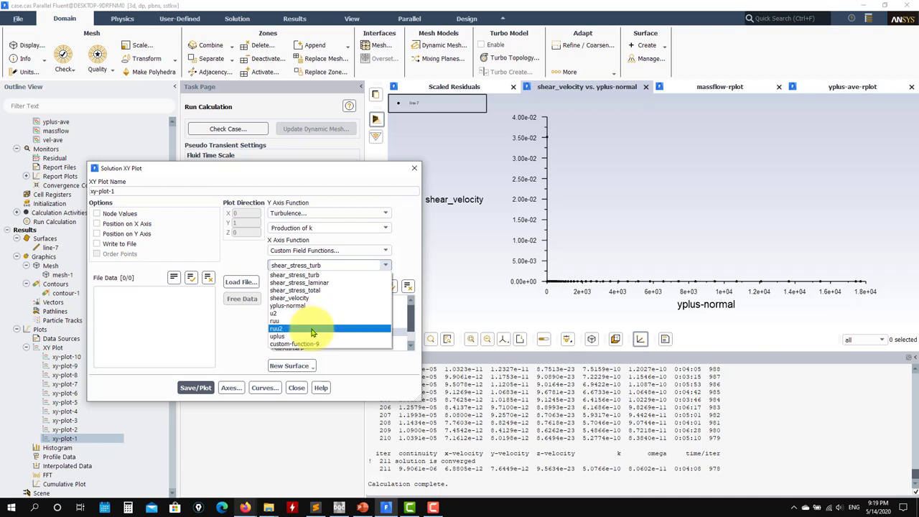
click(287, 306)
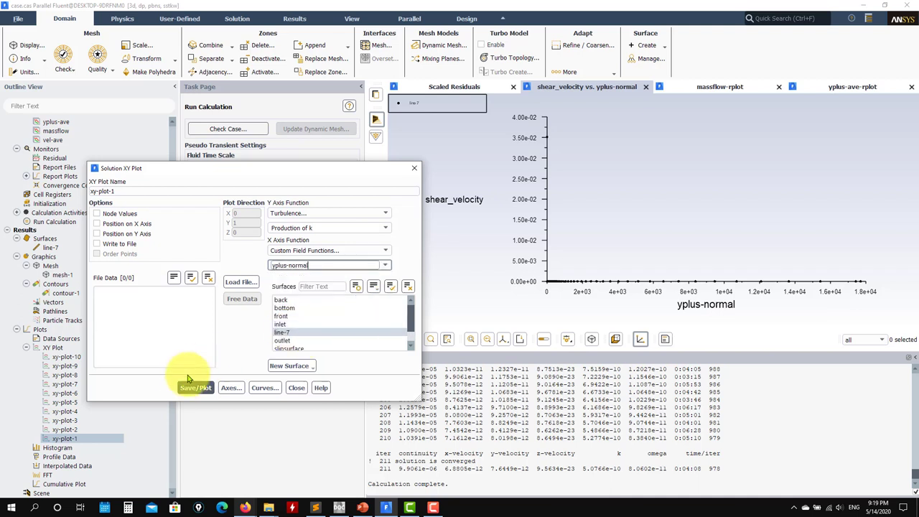
click(195, 388)
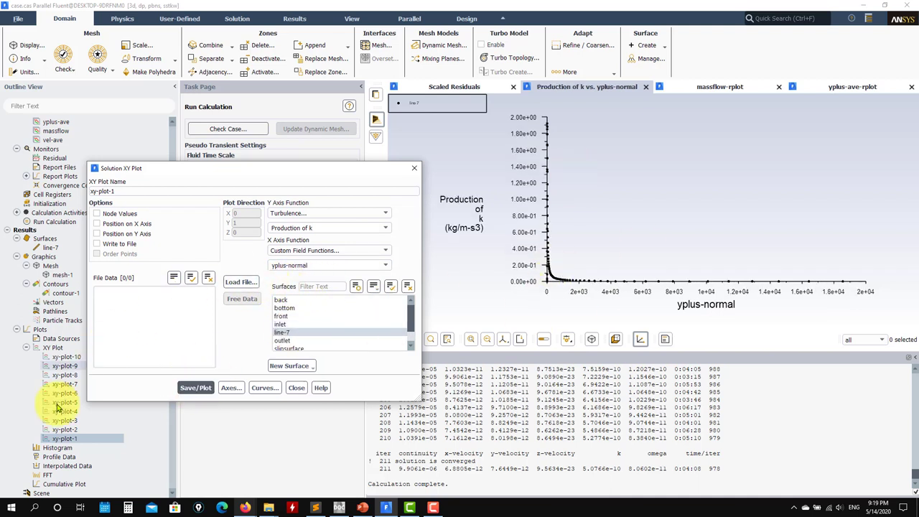
In xy-plot-2, replace the X axis position with yplus-normal, save and plot Turbulent Dissipation Rate (Epsilon), and close the plot settings.
click(64, 430)
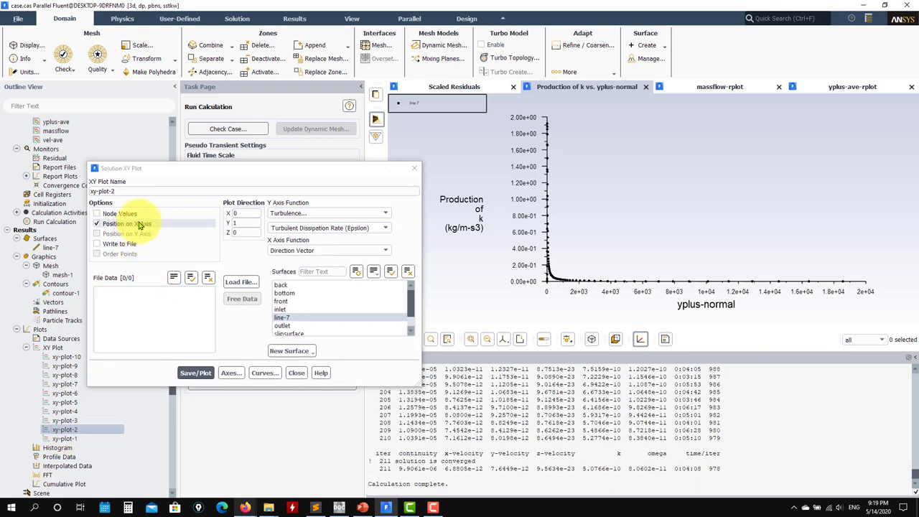
click(124, 223)
click(379, 249)
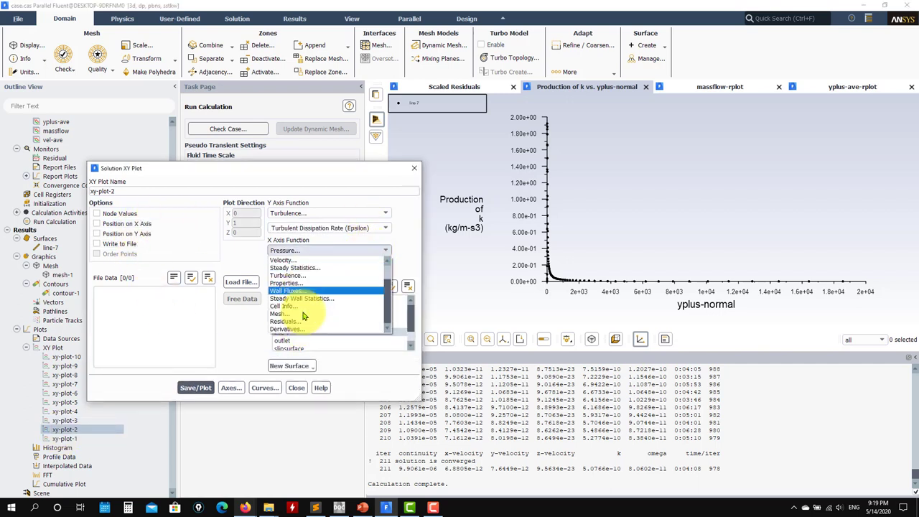
click(333, 265)
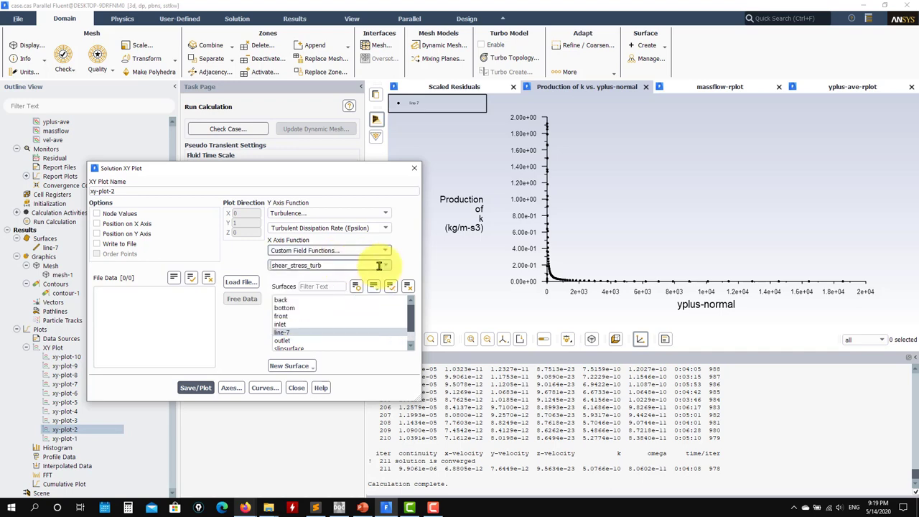
click(380, 265)
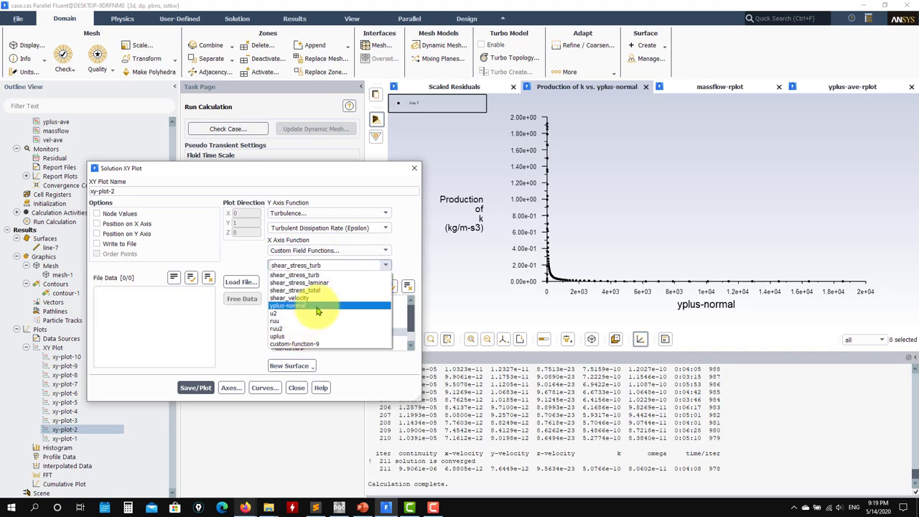
click(288, 305)
click(196, 387)
click(296, 387)
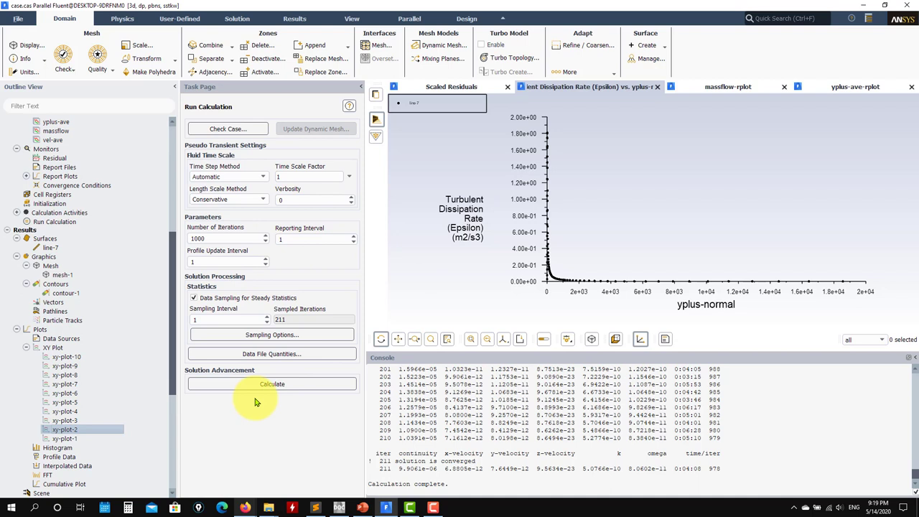
Plot the xy-plot-1 and xy-plot-2 data sources together against yplus-normal.
double_click(63, 339)
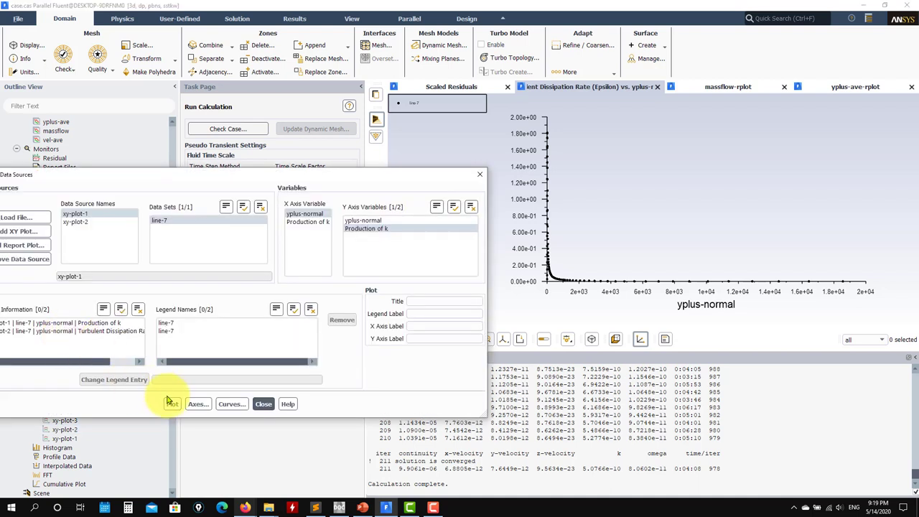
click(172, 404)
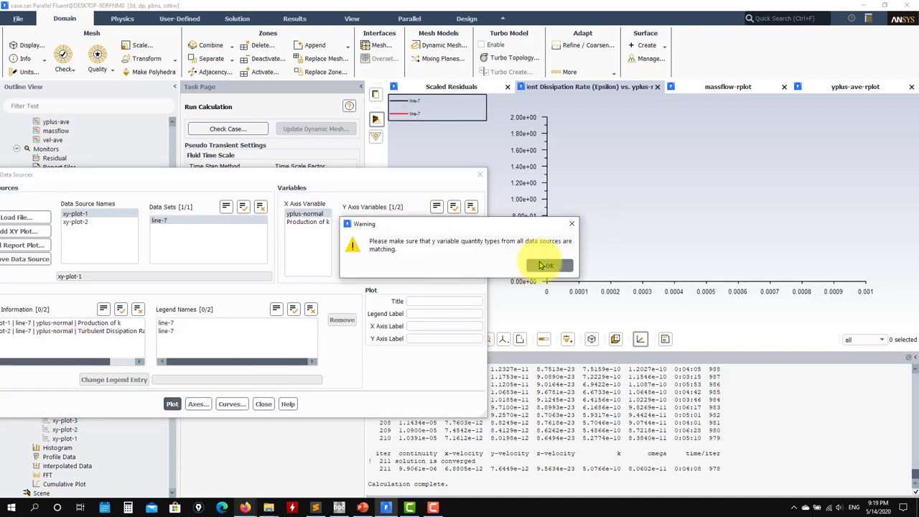
click(543, 266)
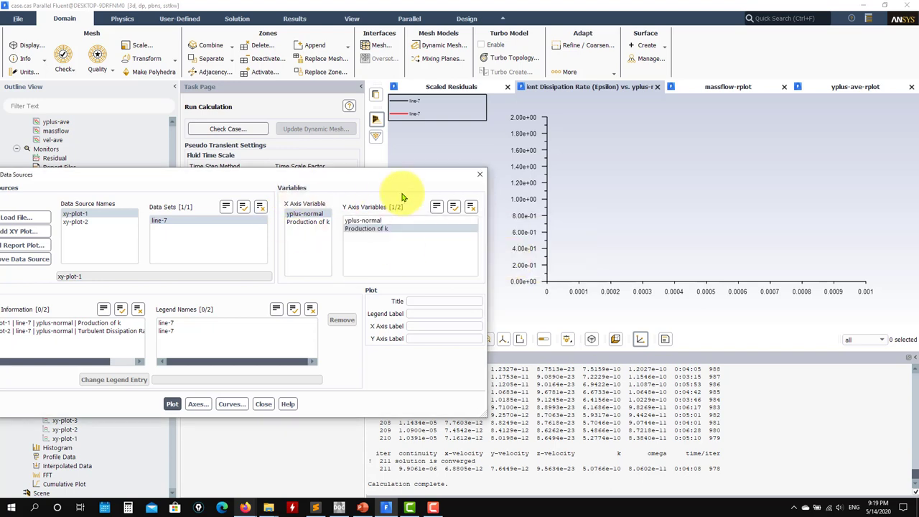
Remove both existing plot data sources and add xy-plot-1 and xy-plot-2 again as XY plot sources.
drag(329, 180, 515, 155)
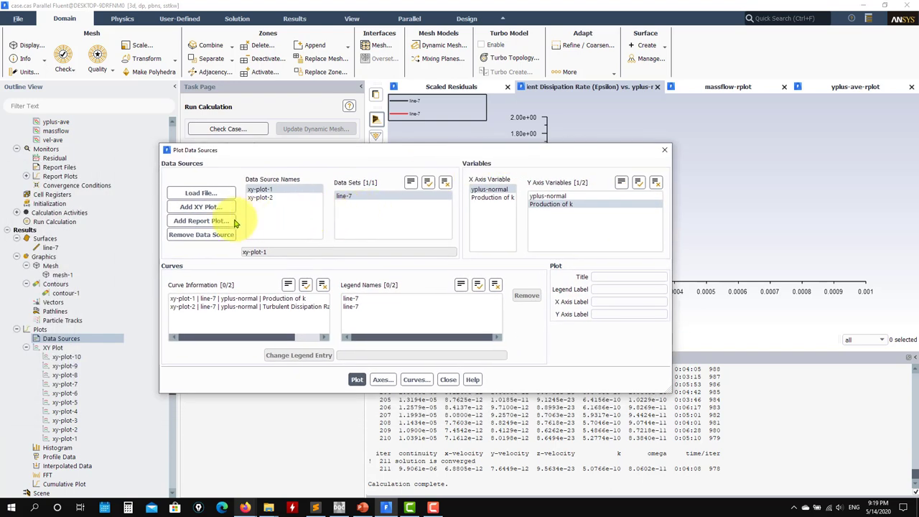
click(221, 235)
click(221, 235)
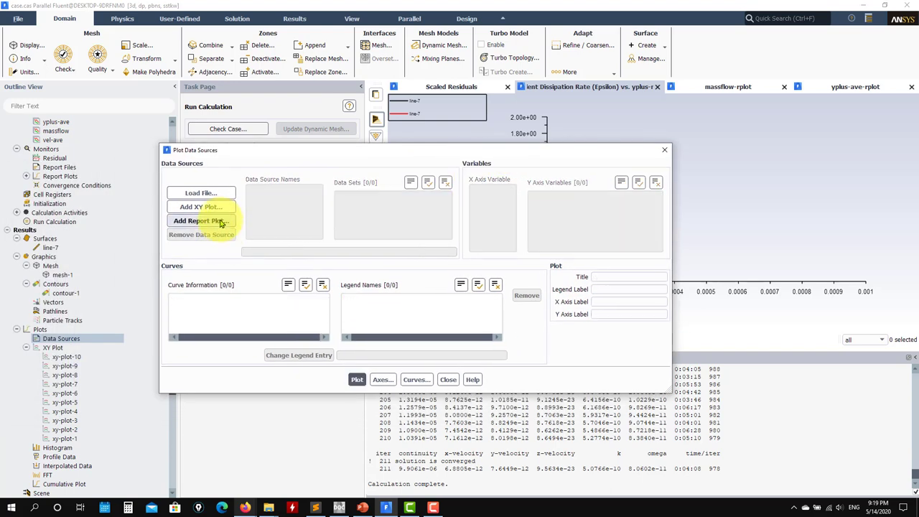
click(223, 207)
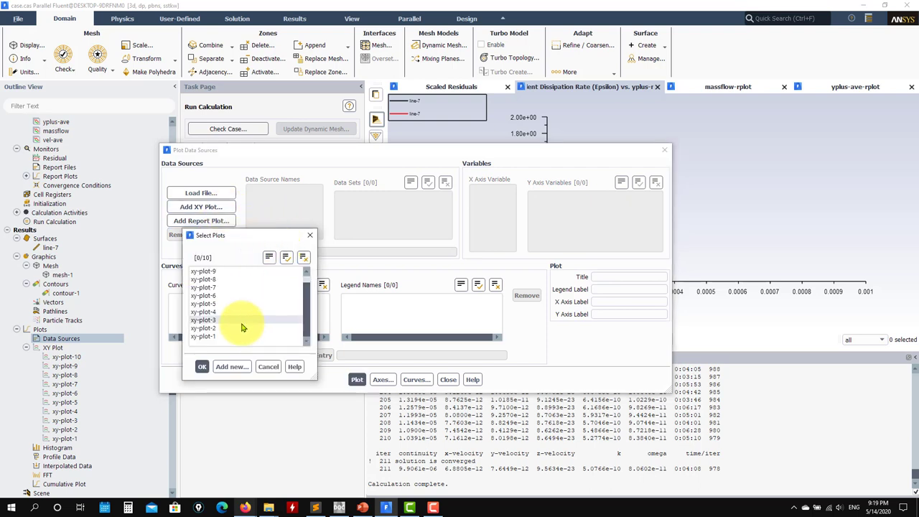
click(207, 337)
click(204, 328)
click(202, 366)
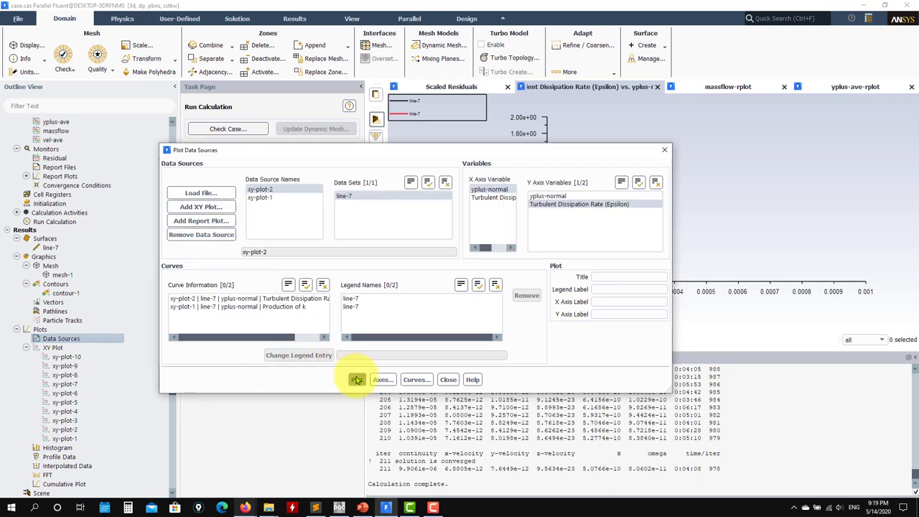
Plot the xy-plot-1 and xy-plot-2 data sources together with the X axis set to auto range.
click(356, 379)
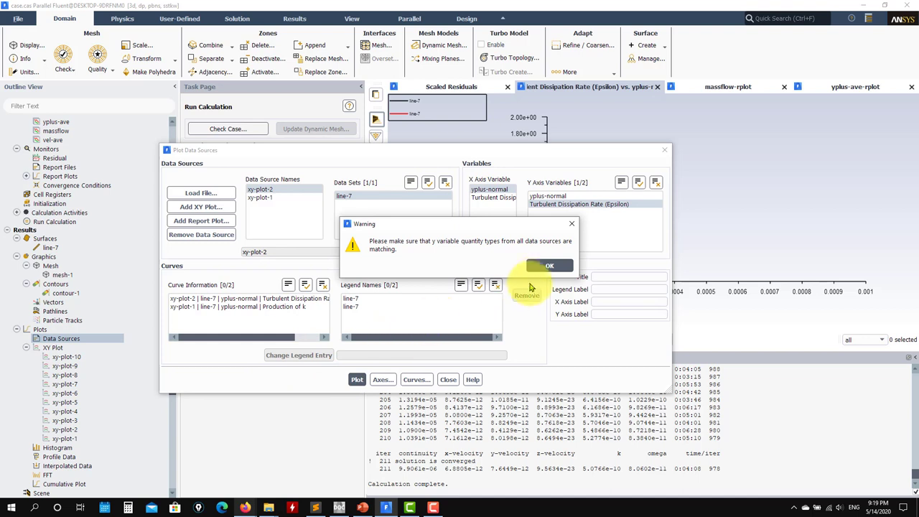
click(549, 266)
click(382, 378)
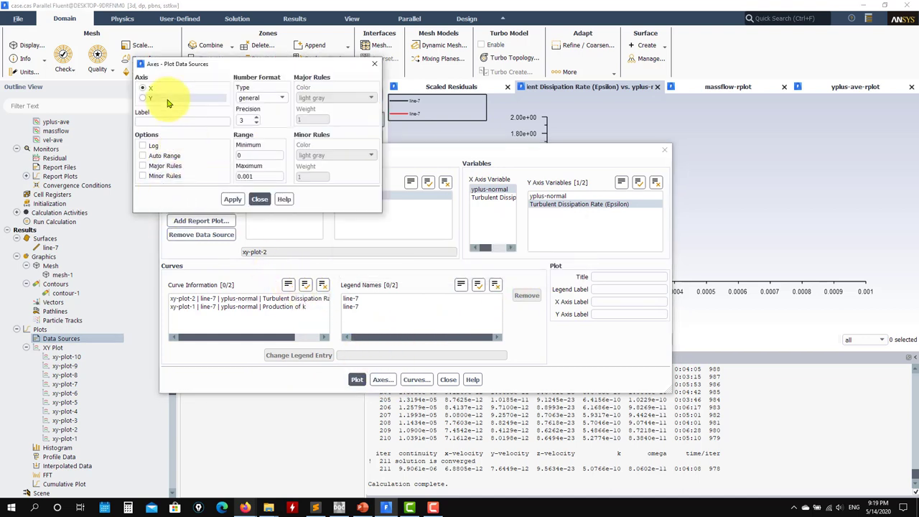
click(165, 156)
click(357, 379)
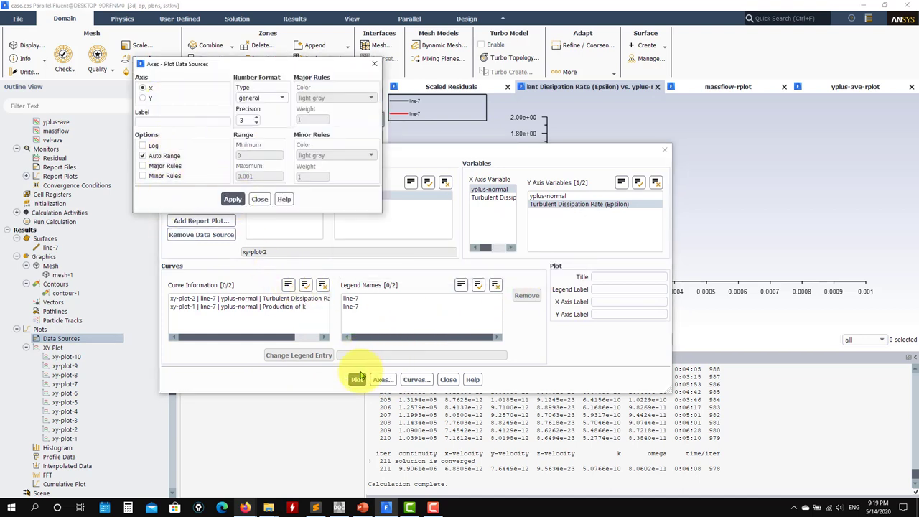
click(537, 263)
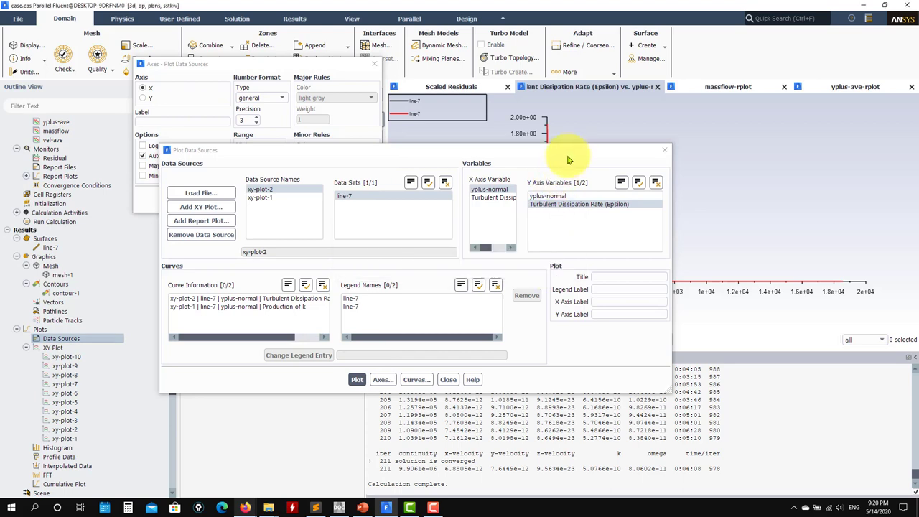
drag(573, 153, 430, 236)
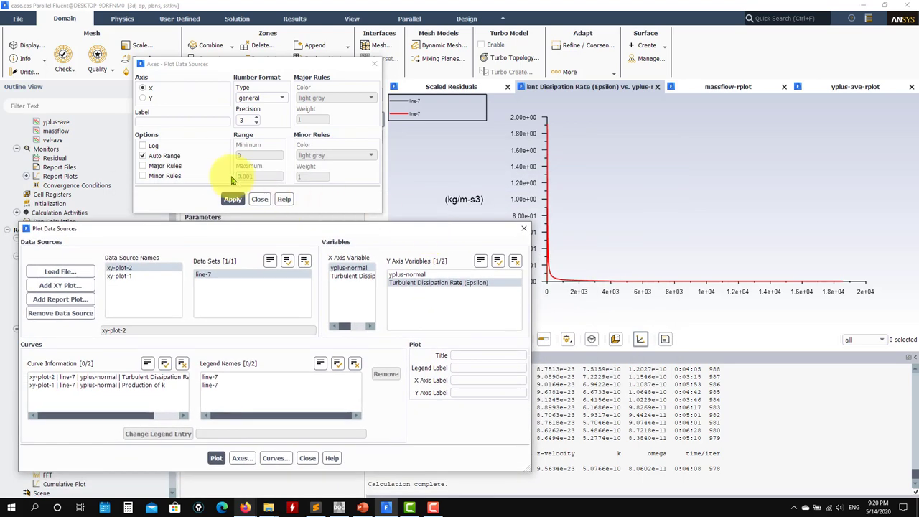
Turn off auto range for the X axis, set its maximum to 100, replot both data sources, and close the plot settings.
click(169, 155)
click(263, 171)
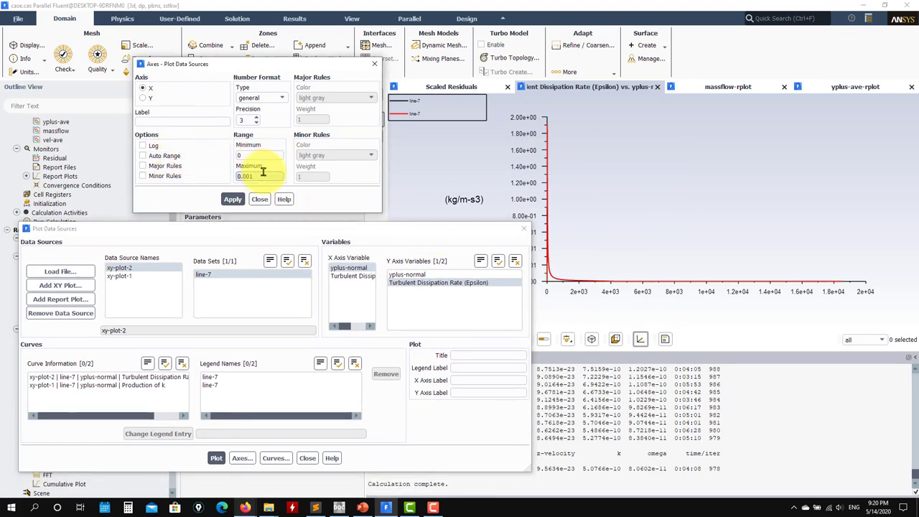
click(278, 178)
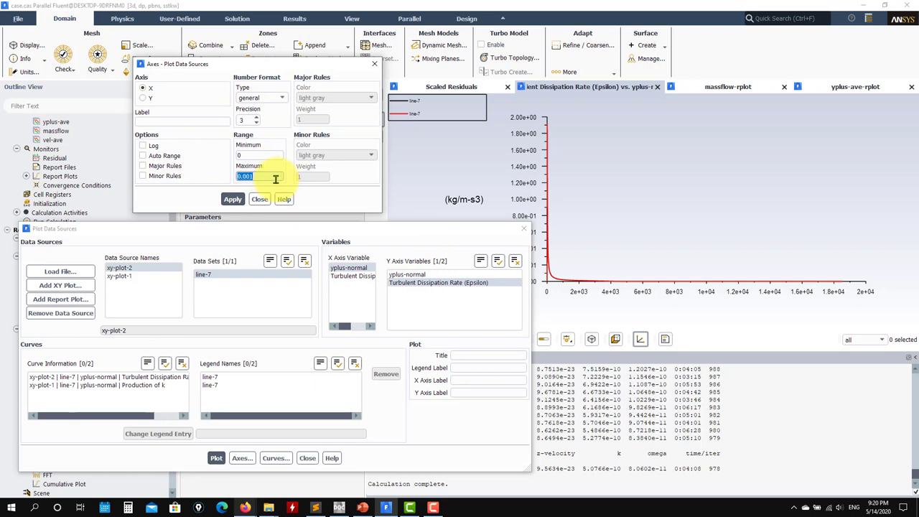
text(100)
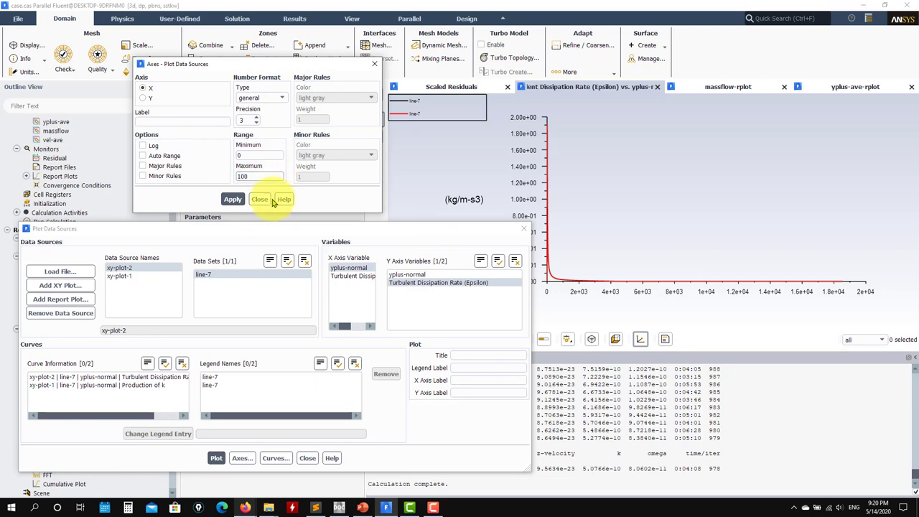
click(232, 198)
click(211, 460)
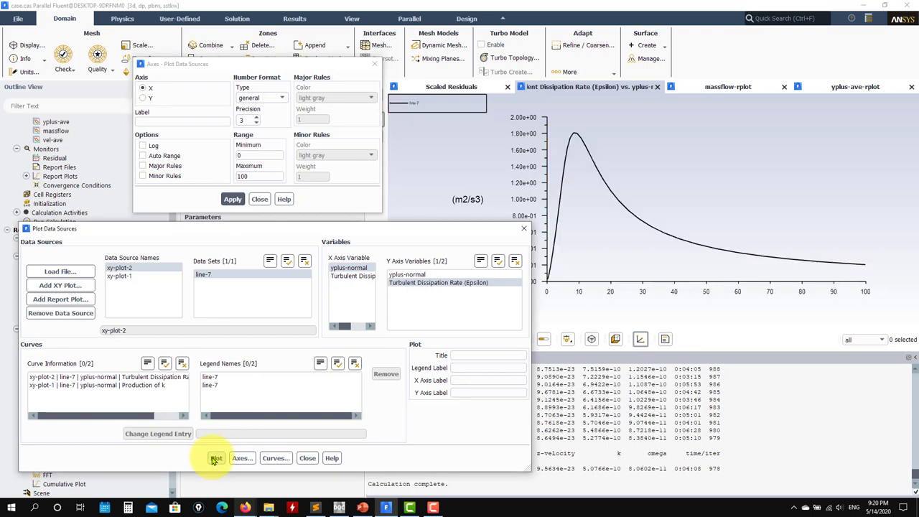
click(549, 265)
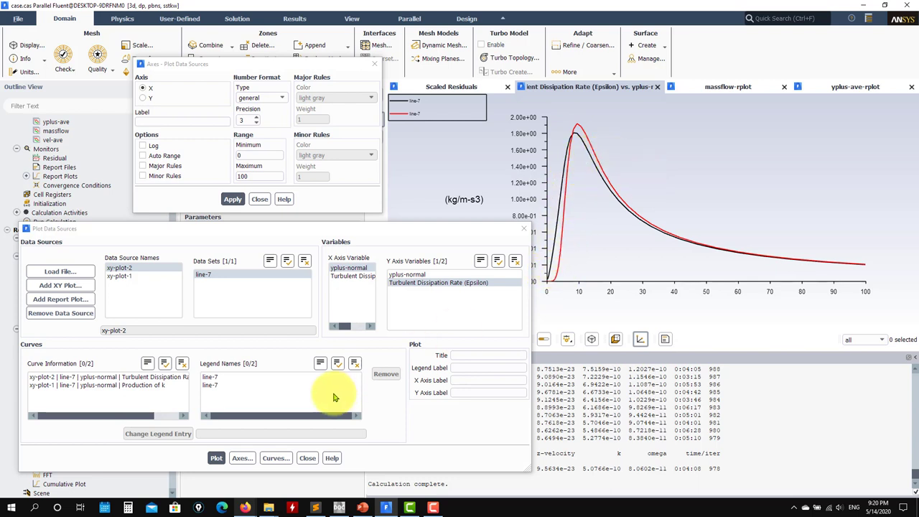
click(259, 199)
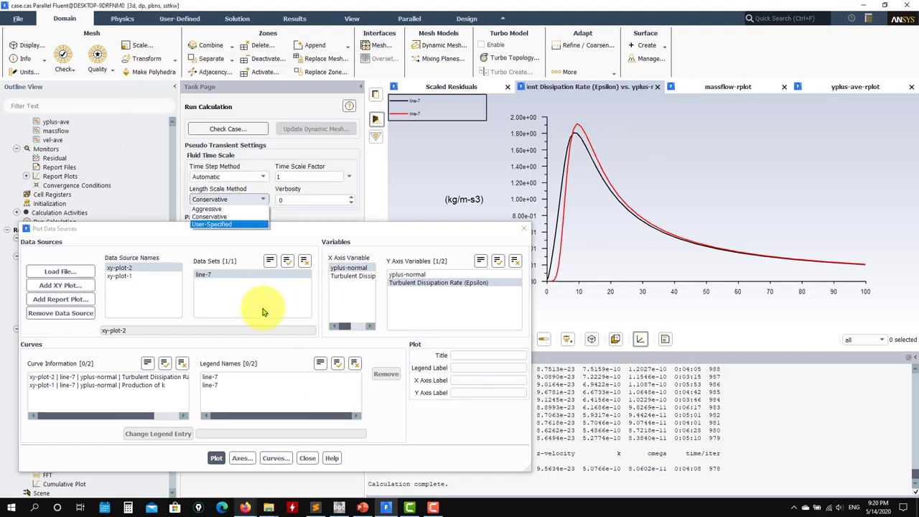
click(307, 458)
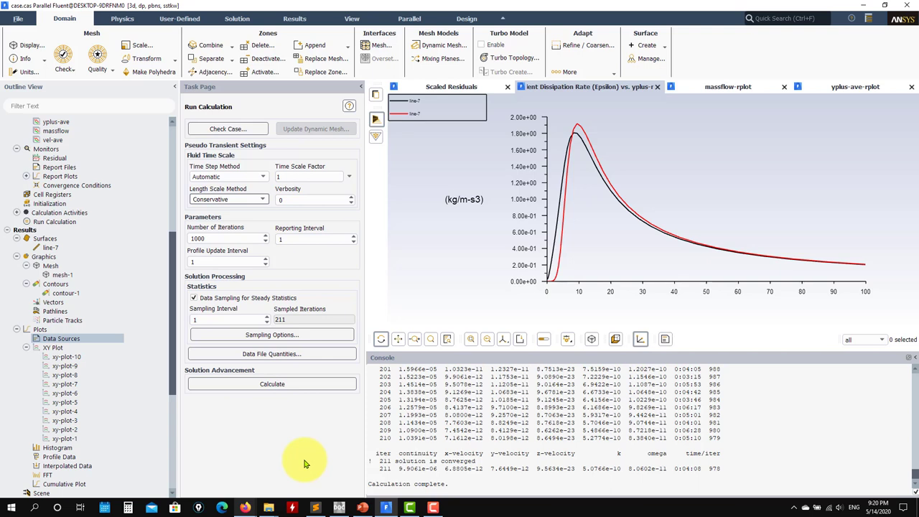